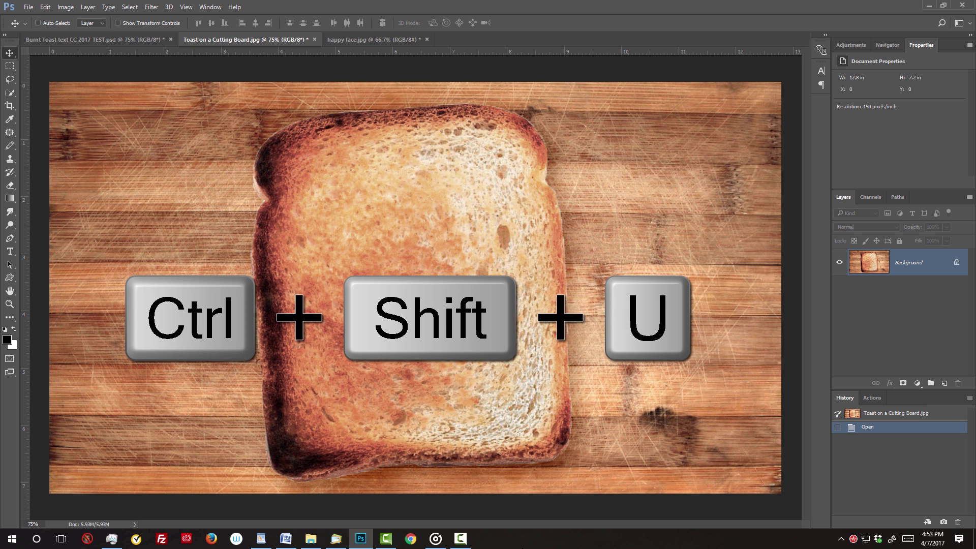
Desaturate the toast-on-cutting-board photo to greyscale with Ctrl+Shift+U.
key(ctrl+shift+u)
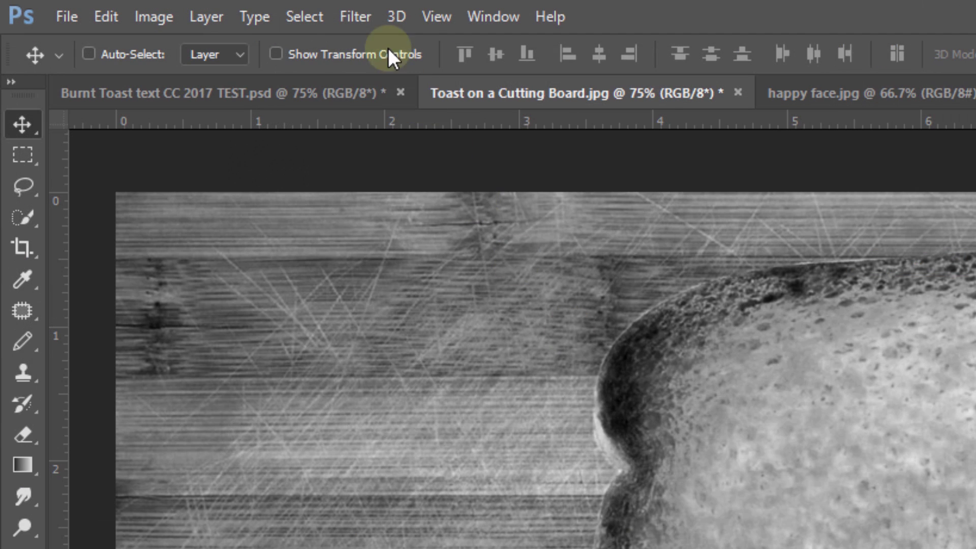
Apply a 2-pixel-radius Gaussian Blur to the greyscale toast photo.
click(152, 7)
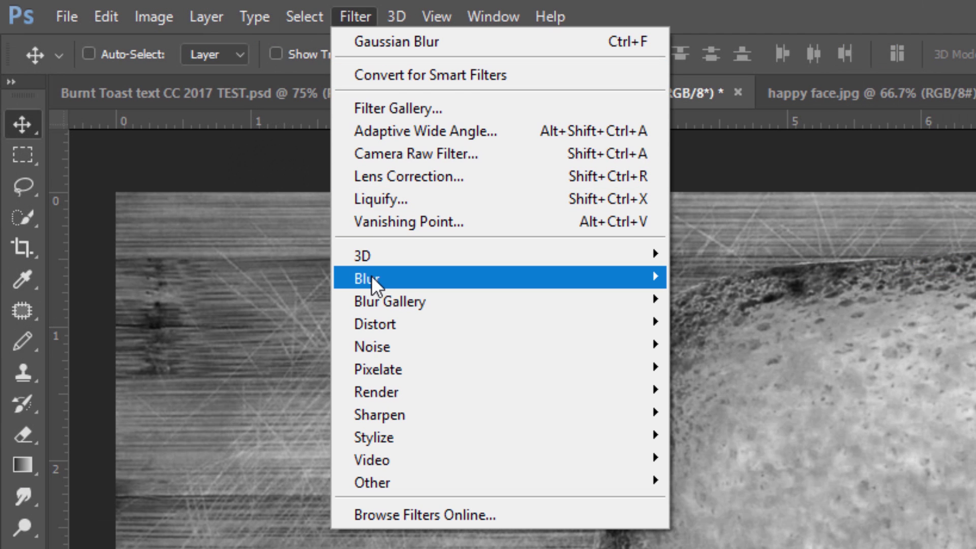
mouse_move(500, 278)
click(295, 371)
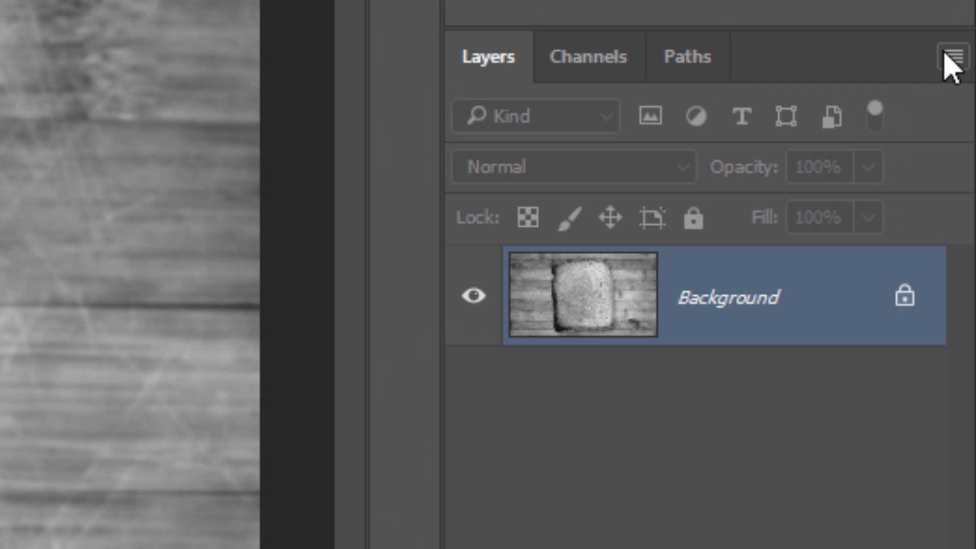
Duplicate the blurred Background layer with a new document as its destination.
click(952, 59)
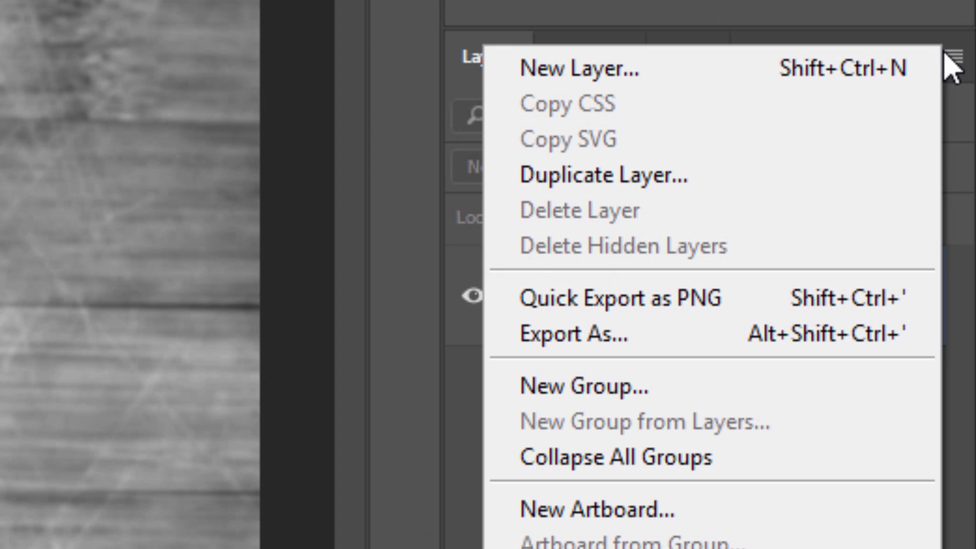
click(918, 187)
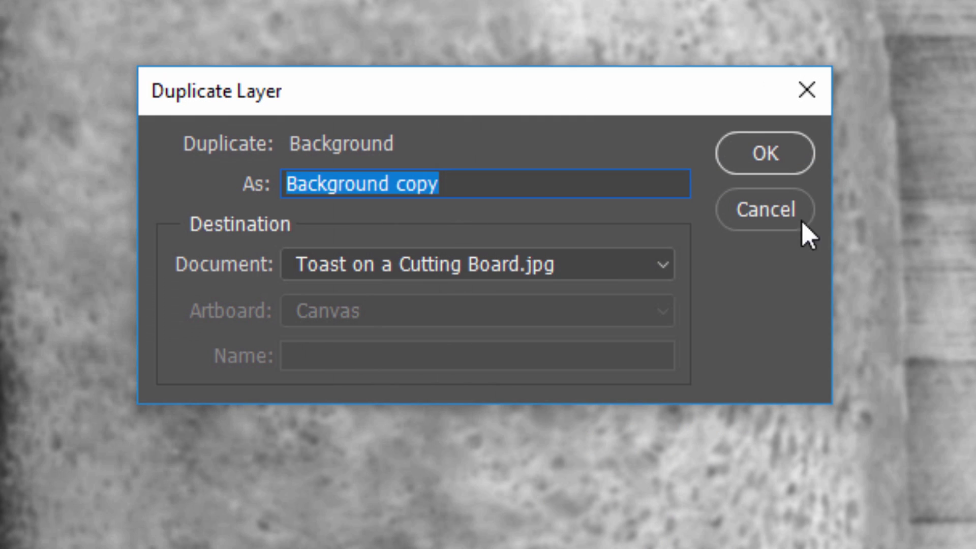
click(597, 262)
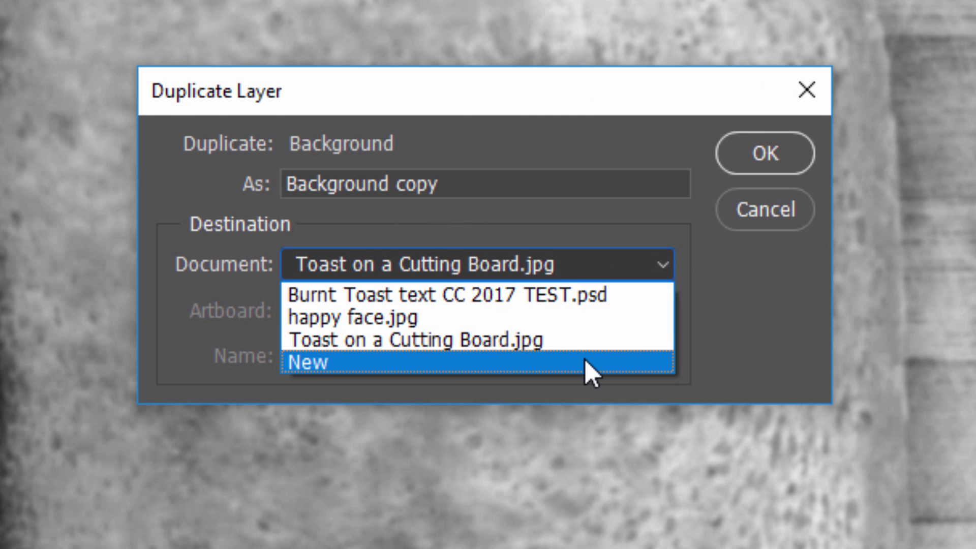
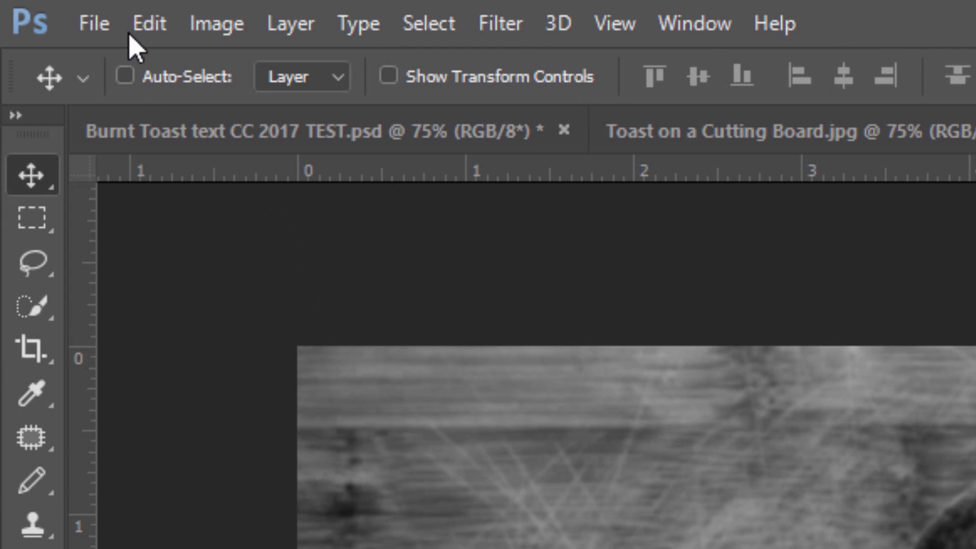
Save the desaturated, blurred toast copy to the Desktop as Displacement.psd.
click(30, 9)
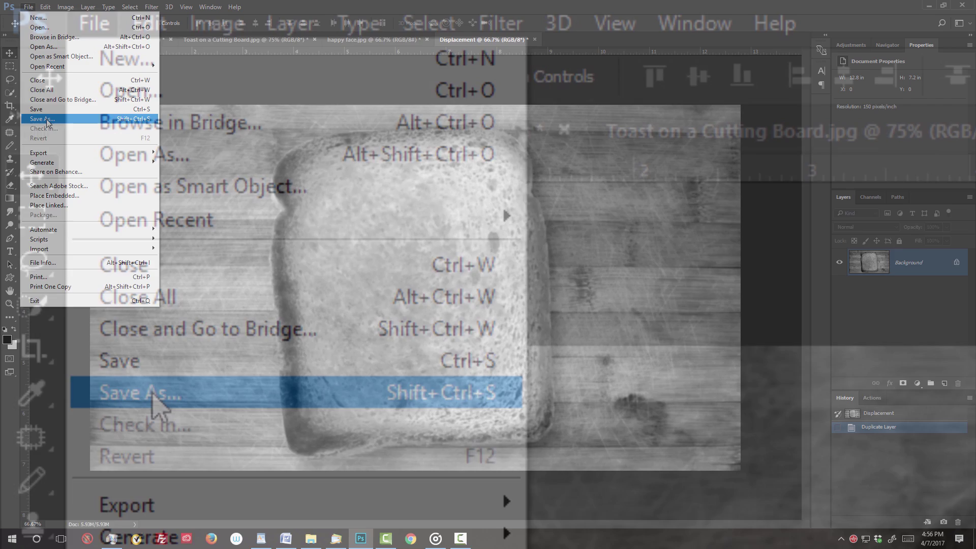
click(156, 397)
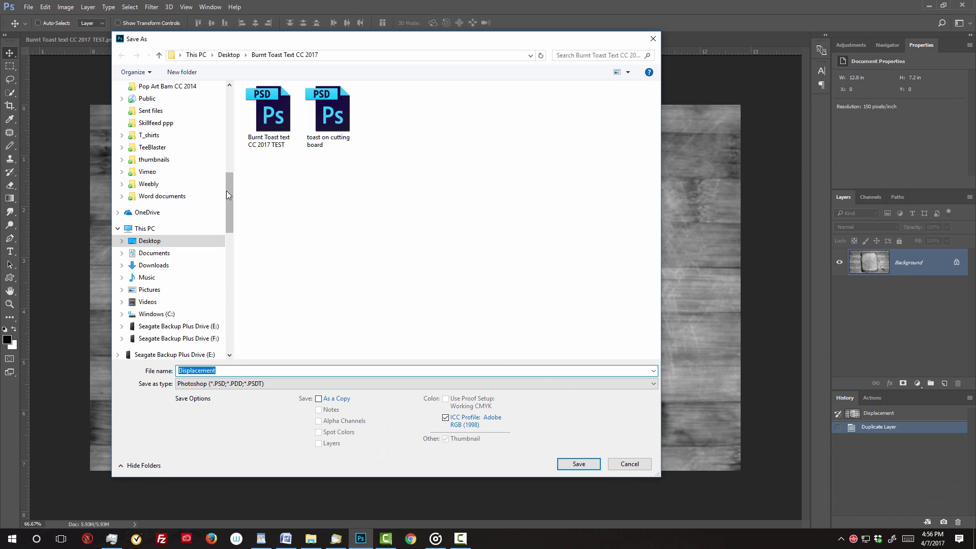
scroll(168, 229, up, 10)
click(153, 101)
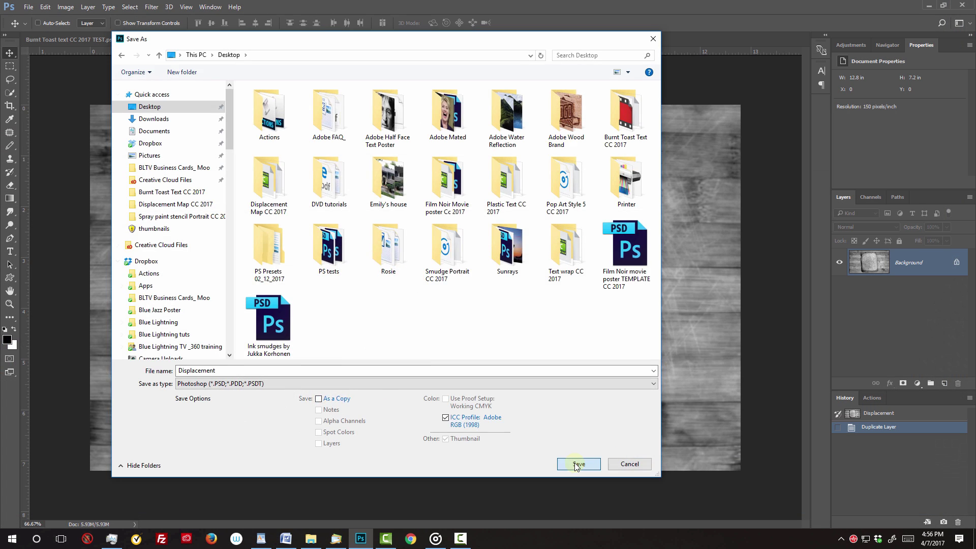
click(575, 465)
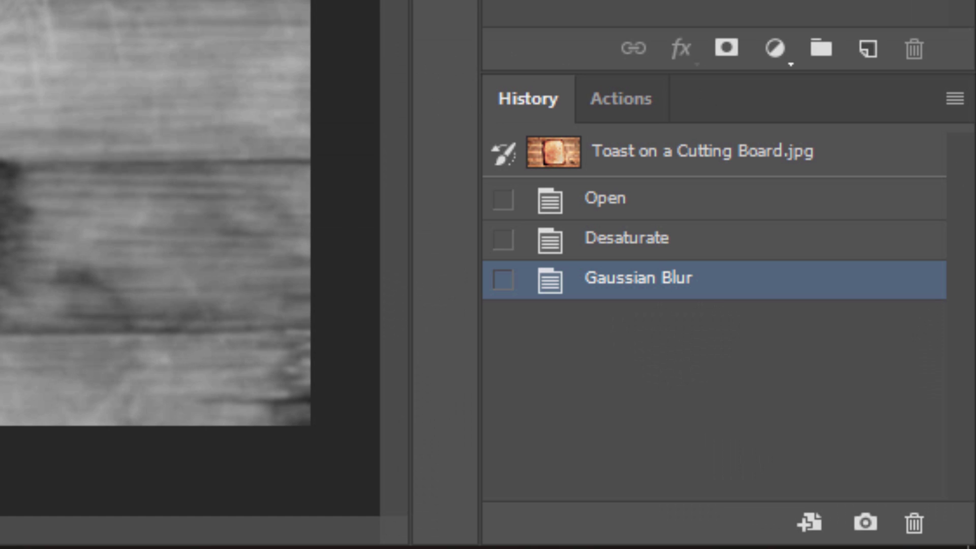
Revert the toast photo to its Open history state, undoing desaturate and blur.
click(720, 200)
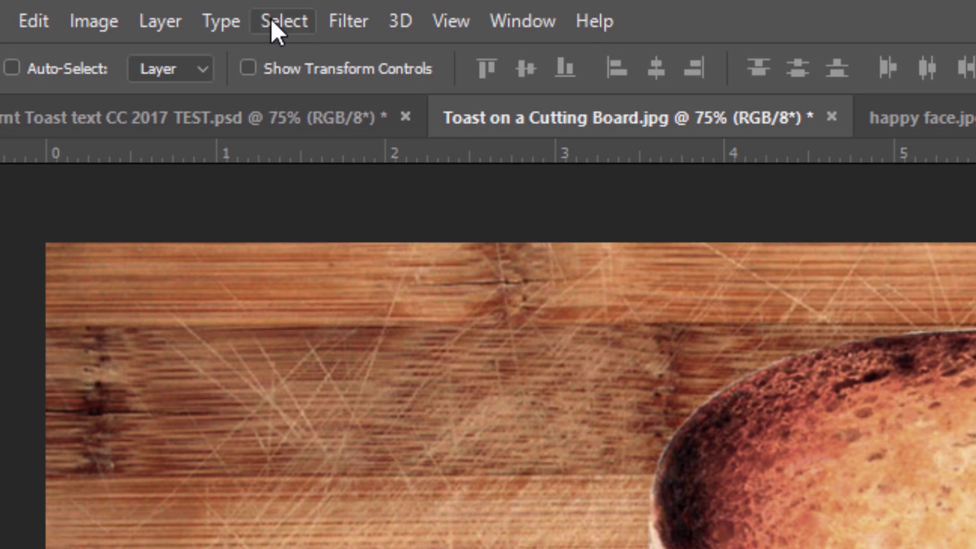
Sample the toast's light speckled areas with Color Range and save them as a new channel.
click(273, 21)
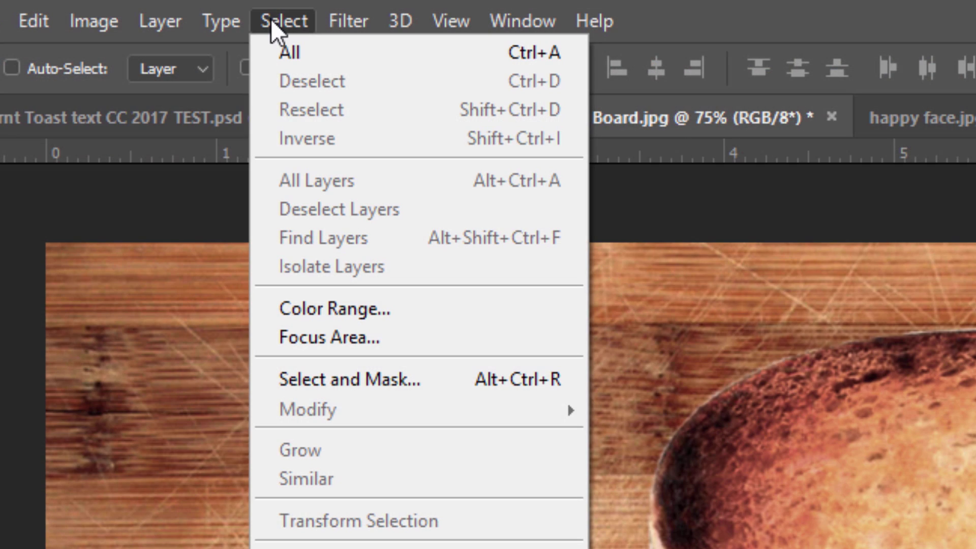
click(313, 306)
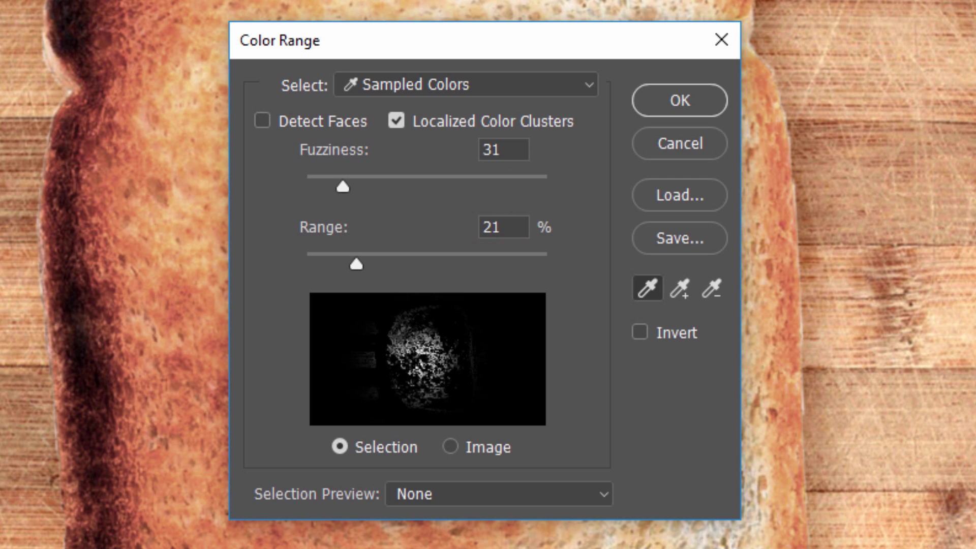
key(Return)
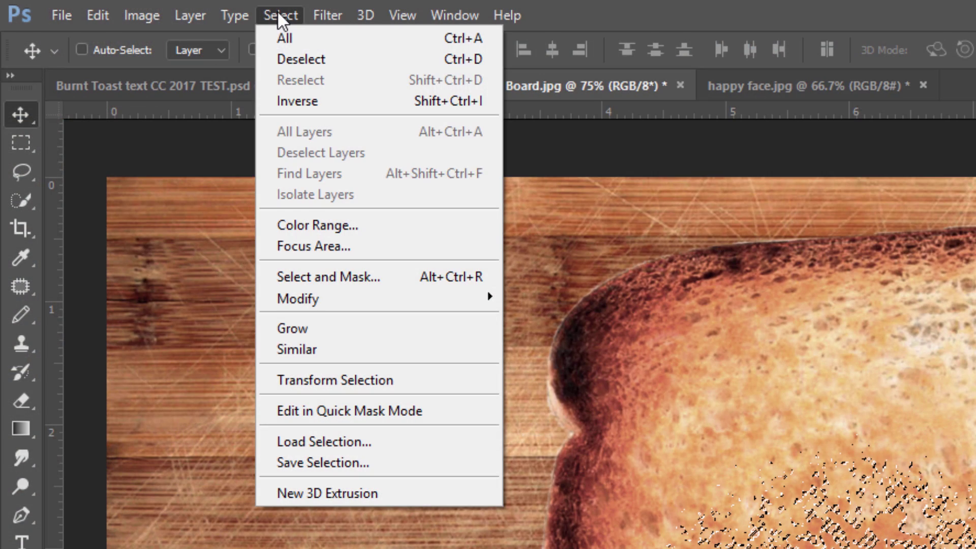
click(312, 462)
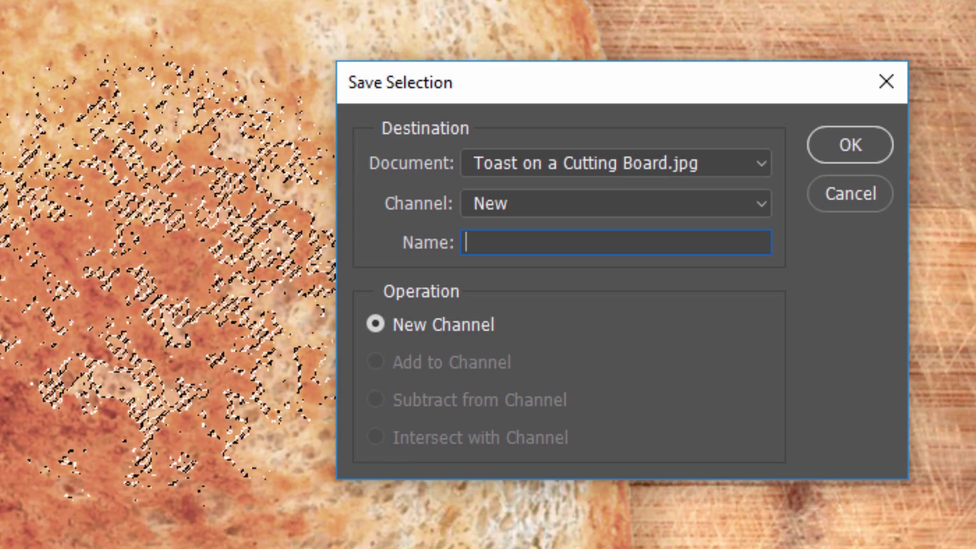
click(868, 153)
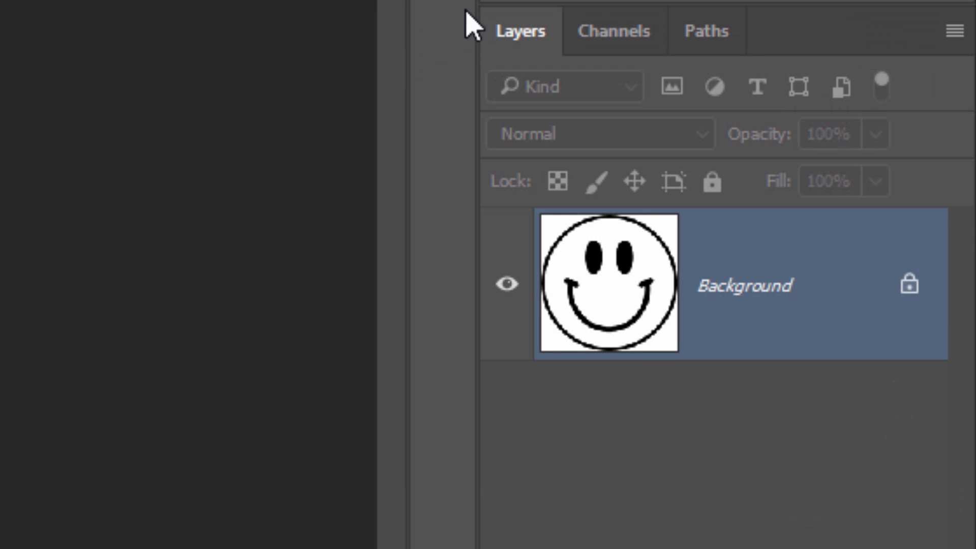
Select the smiley's white areas from its RGB channel and unlock the Background layer.
click(867, 200)
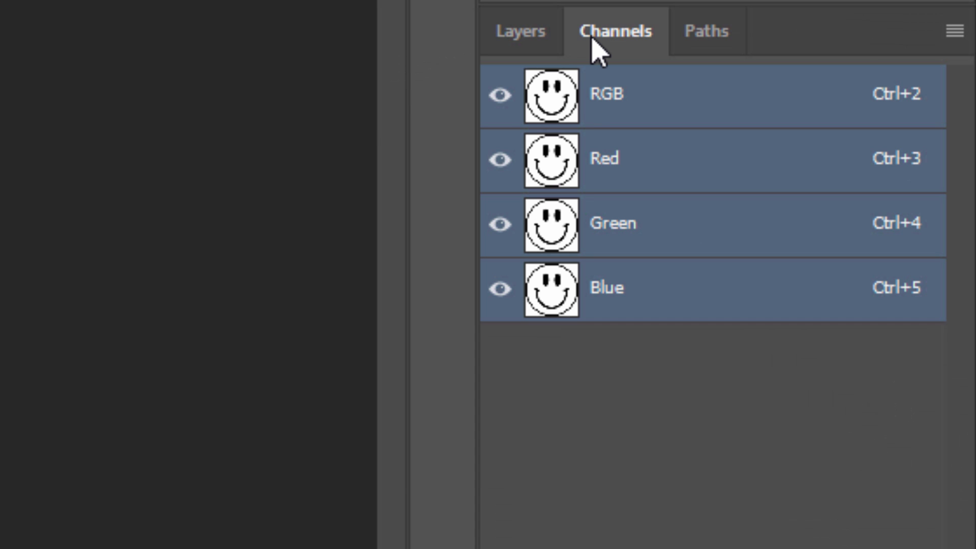
ctrl+click(555, 111)
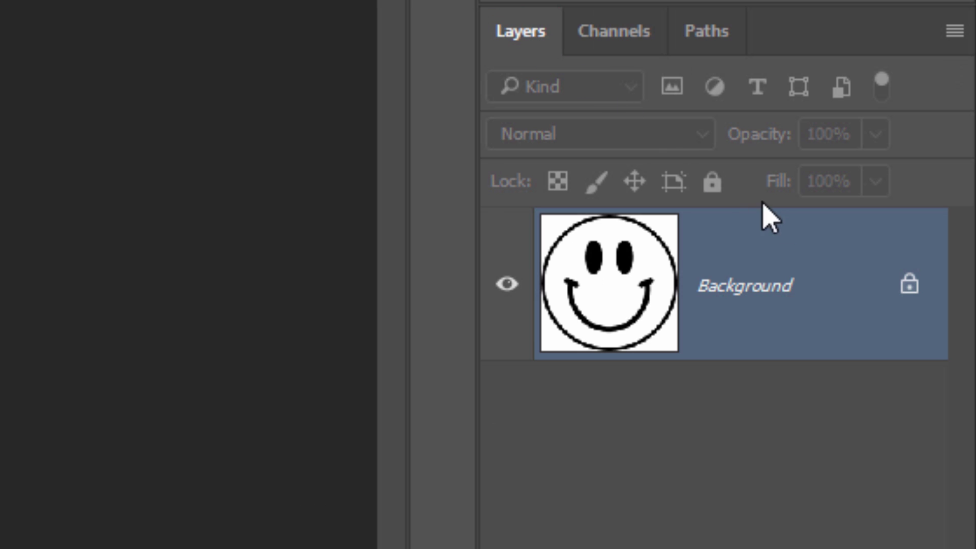
click(909, 289)
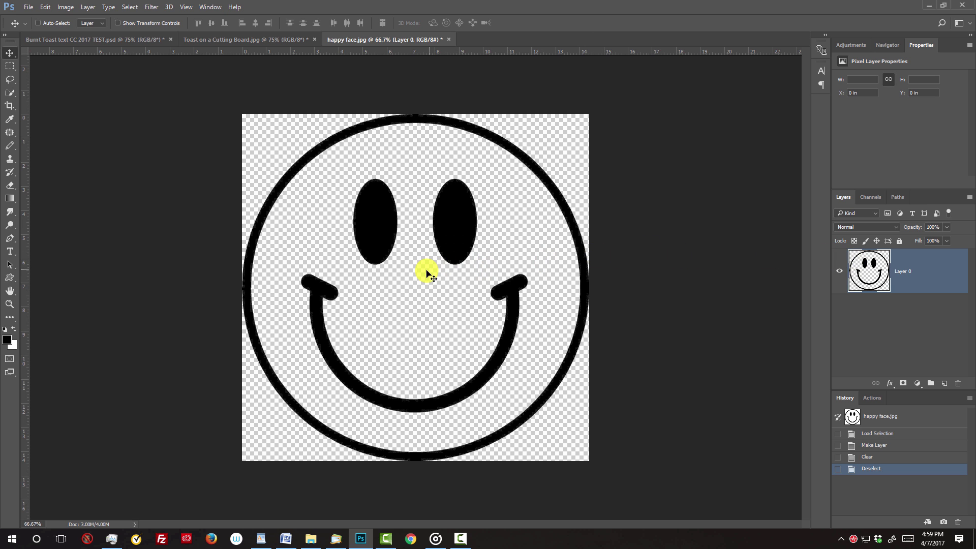
Move the smiley onto the toast canvas and convert its layer to a smart object.
drag(427, 273, 282, 42)
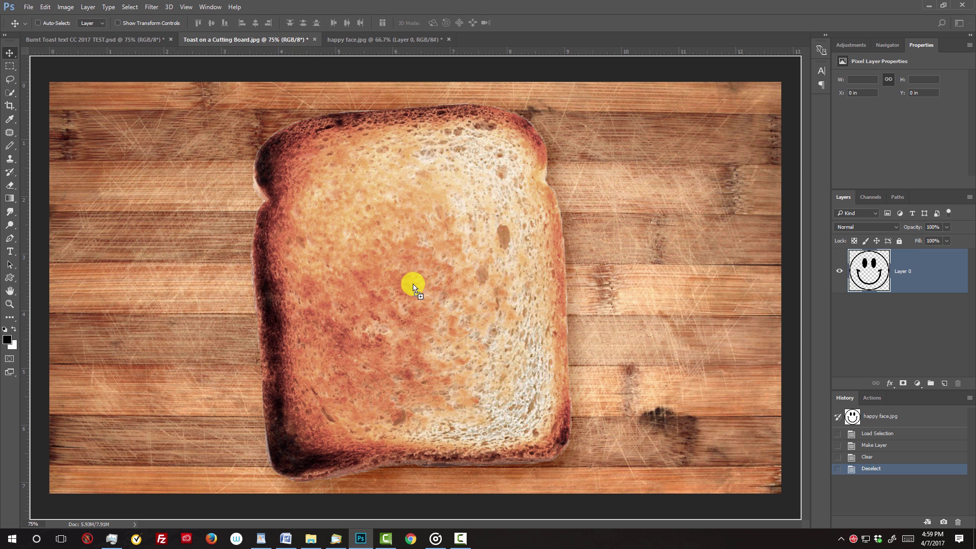
drag(283, 42, 409, 284)
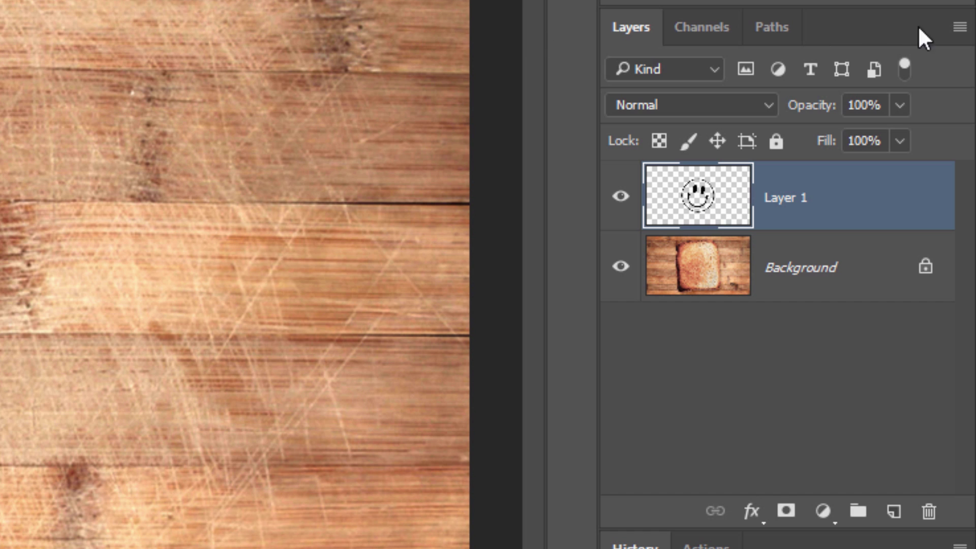
click(959, 29)
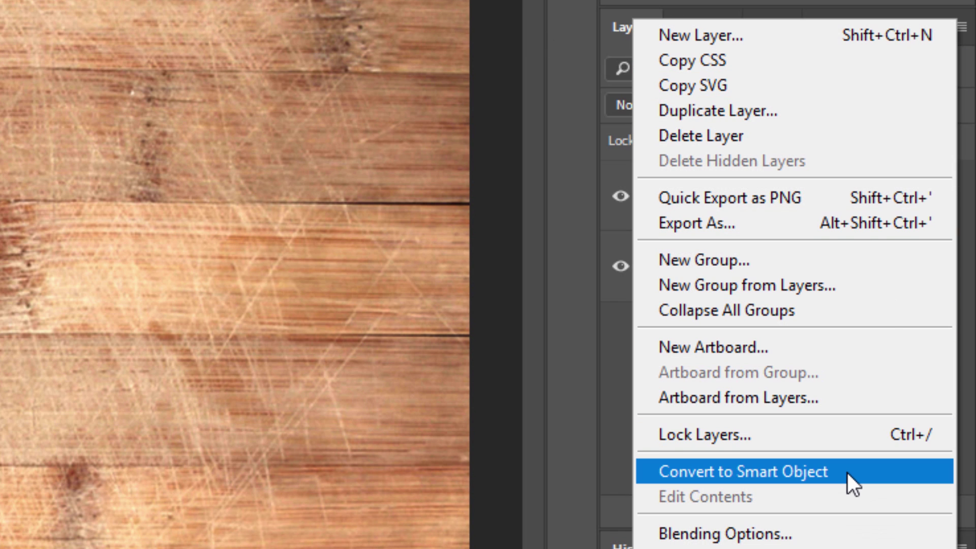
click(848, 472)
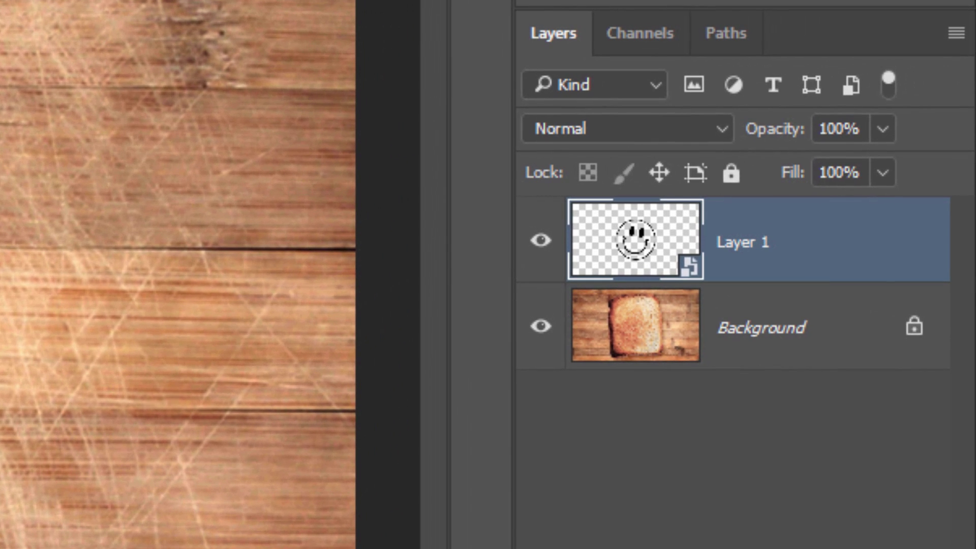
Set the smiley layer to Soft Light blending and add an Outer Glow style.
click(642, 129)
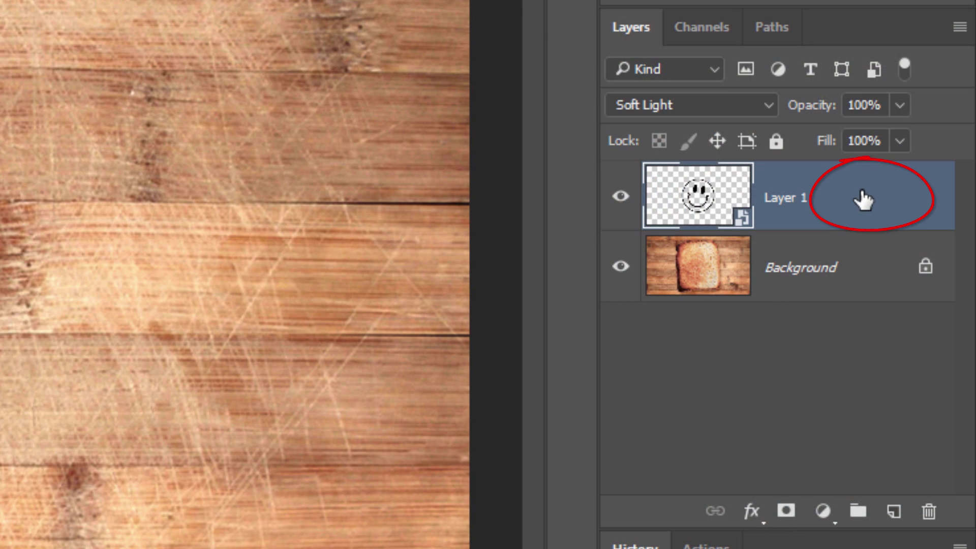
double_click(862, 199)
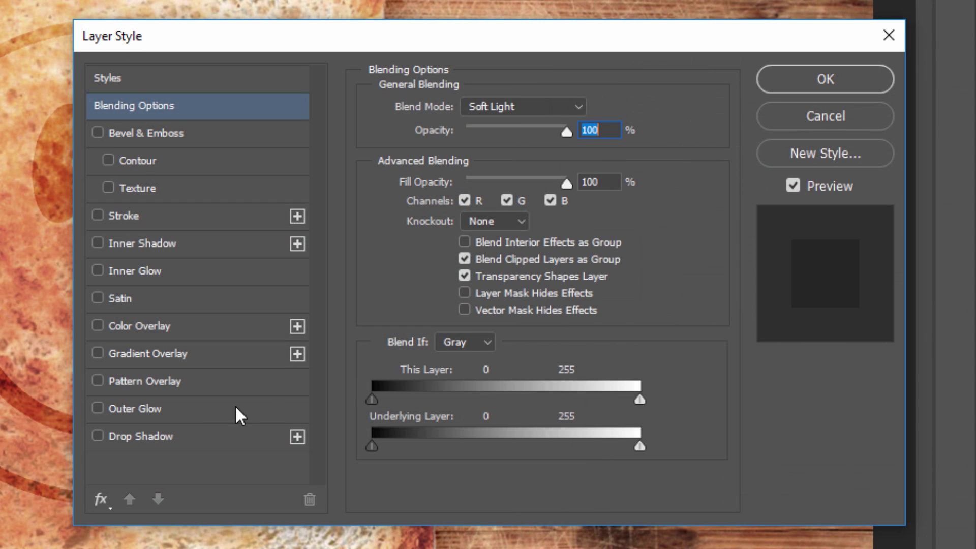
click(196, 410)
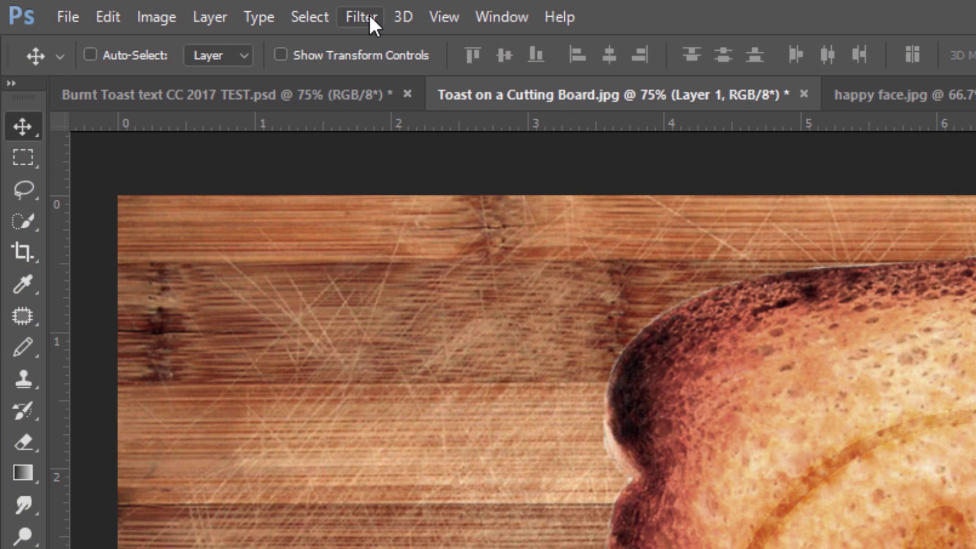
Apply a 3 px Gaussian Blur and a 10/10 Displace using Displacement.psd to the smiley.
click(370, 14)
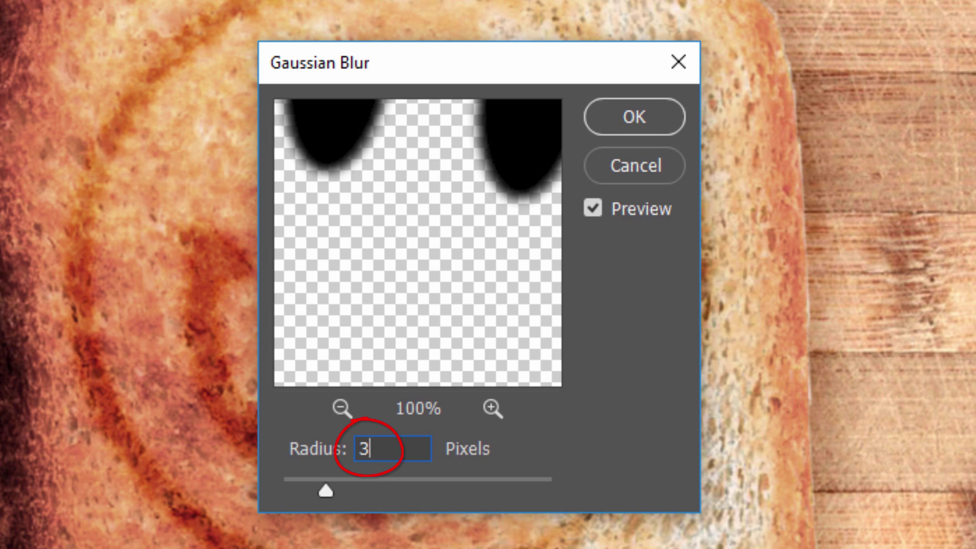
key(Return)
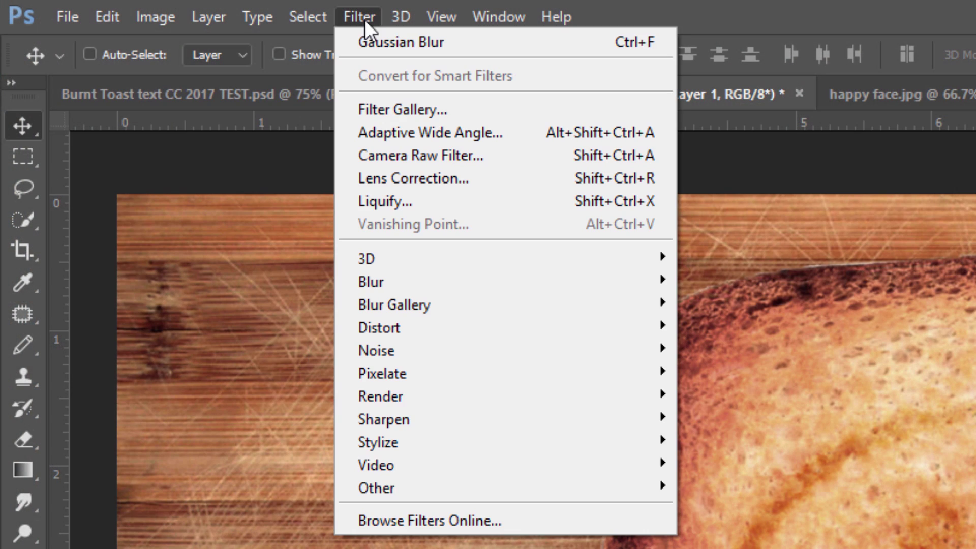
click(380, 331)
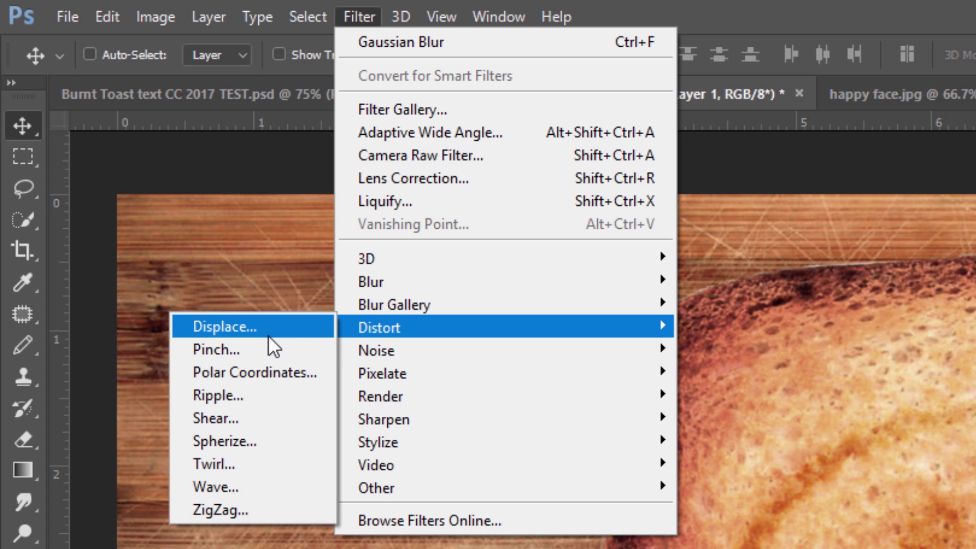
click(268, 335)
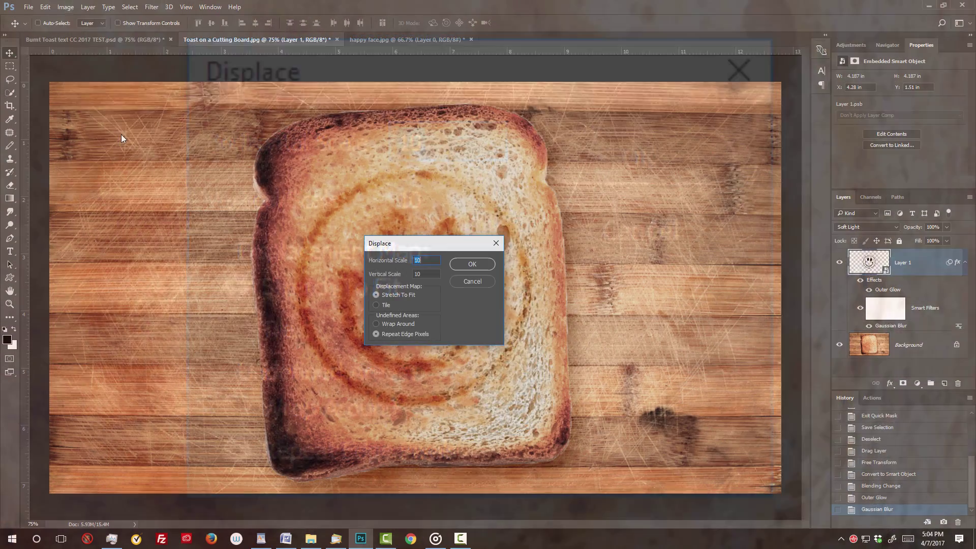
key(Return)
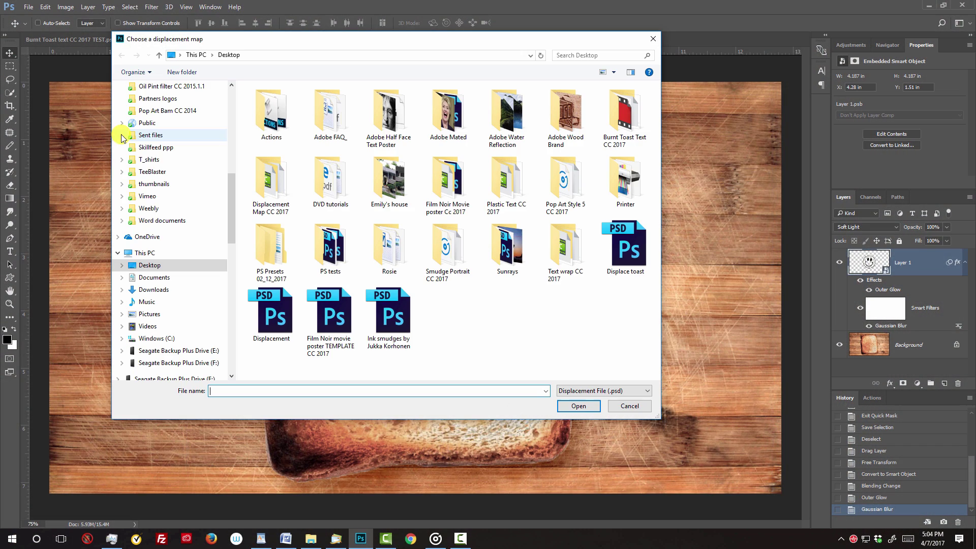
click(270, 313)
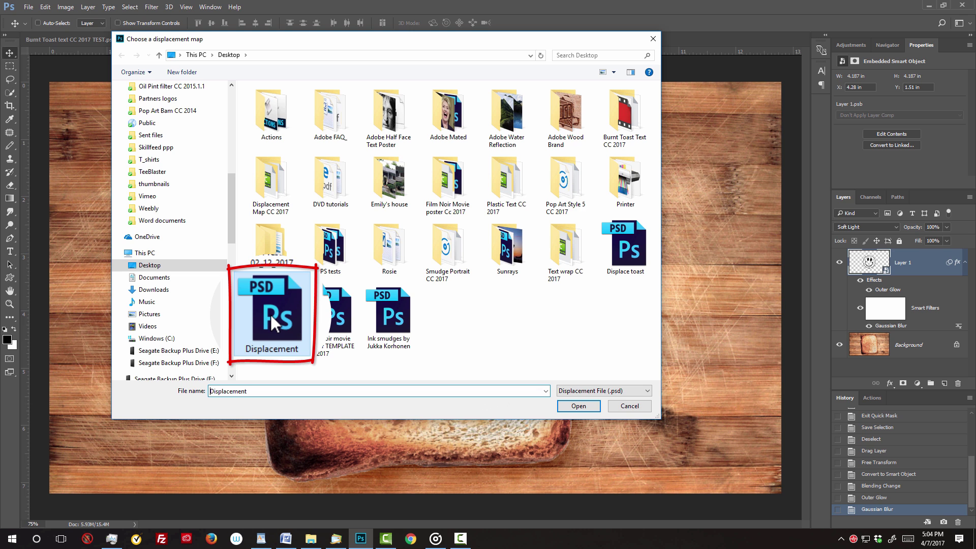
click(578, 406)
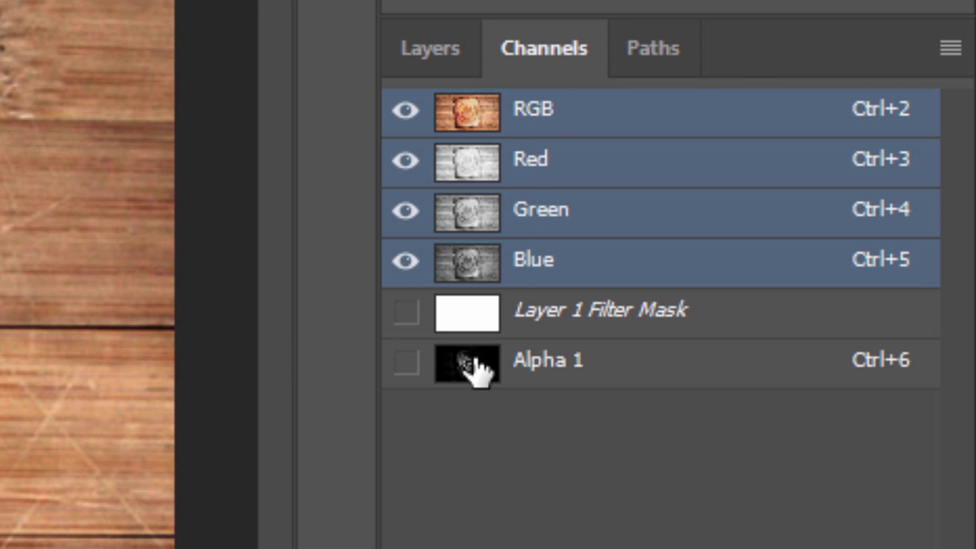
Mask the smiley layer with the stored Alpha 1 selection.
key(ctrl)
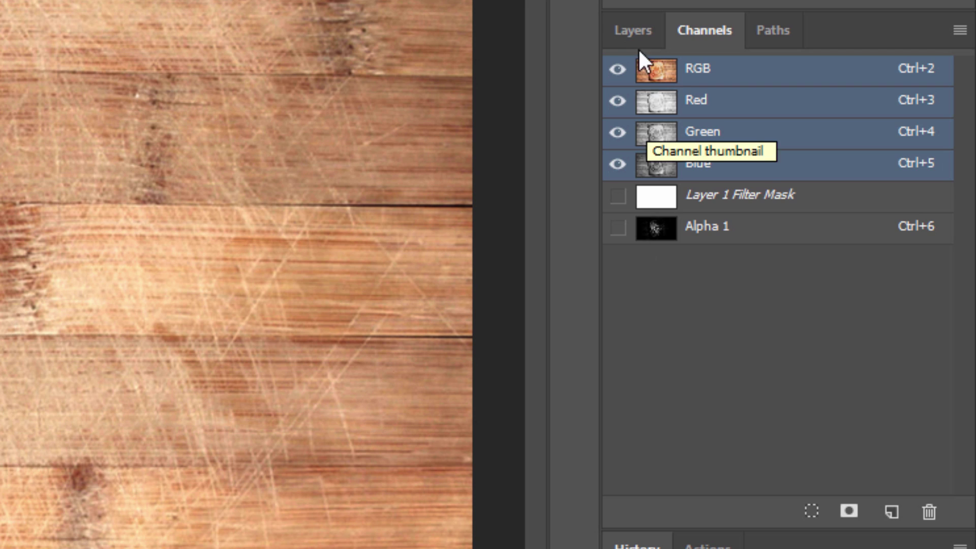
click(635, 29)
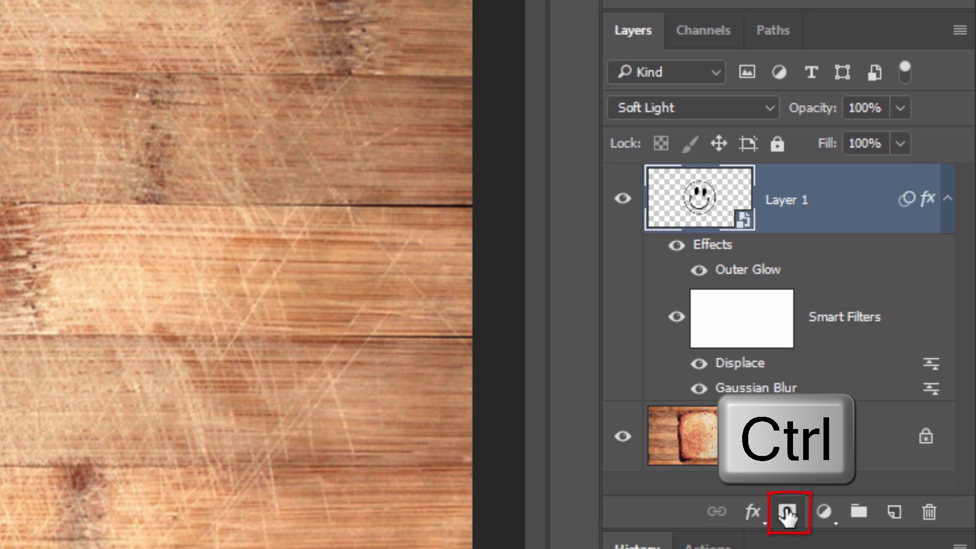
click(787, 512)
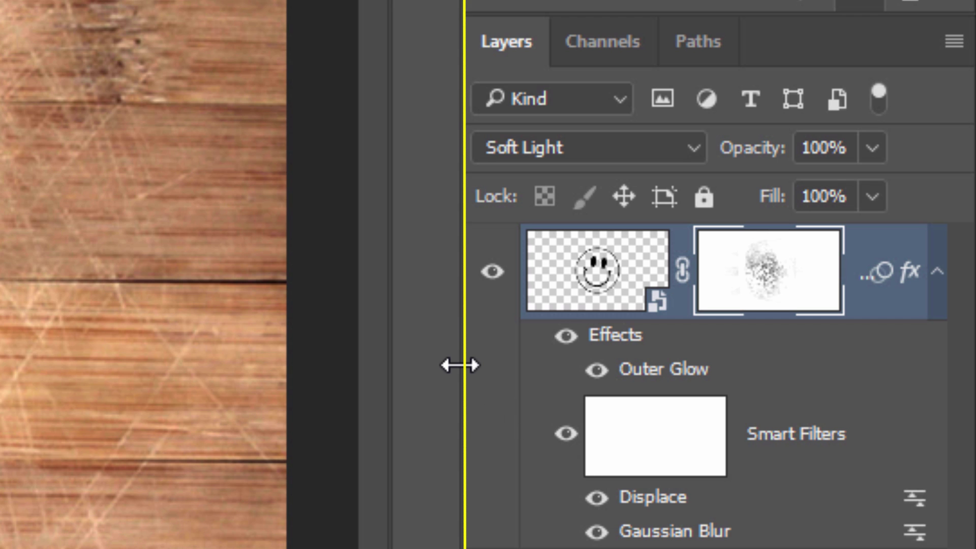
Expand the top smiley layer to list Outer Glow, Displace and Gaussian Blur.
mouse_move(460, 366)
mouse_down()
mouse_move(475, 354)
mouse_move(439, 354)
mouse_up()
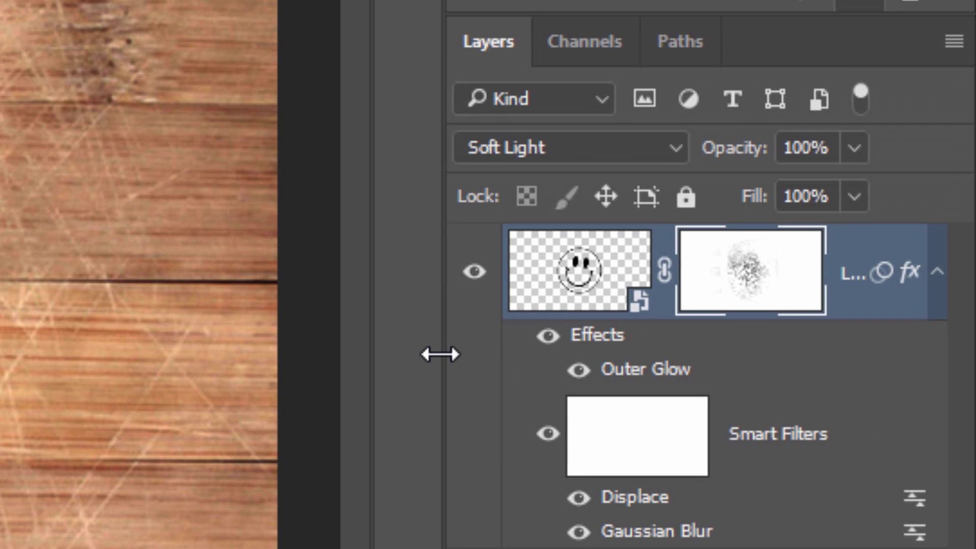
click(938, 273)
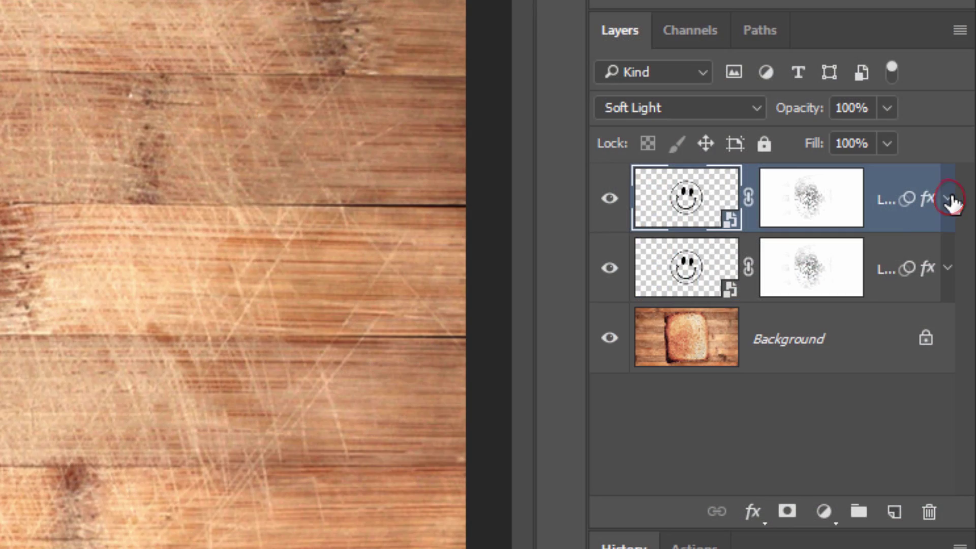
click(950, 200)
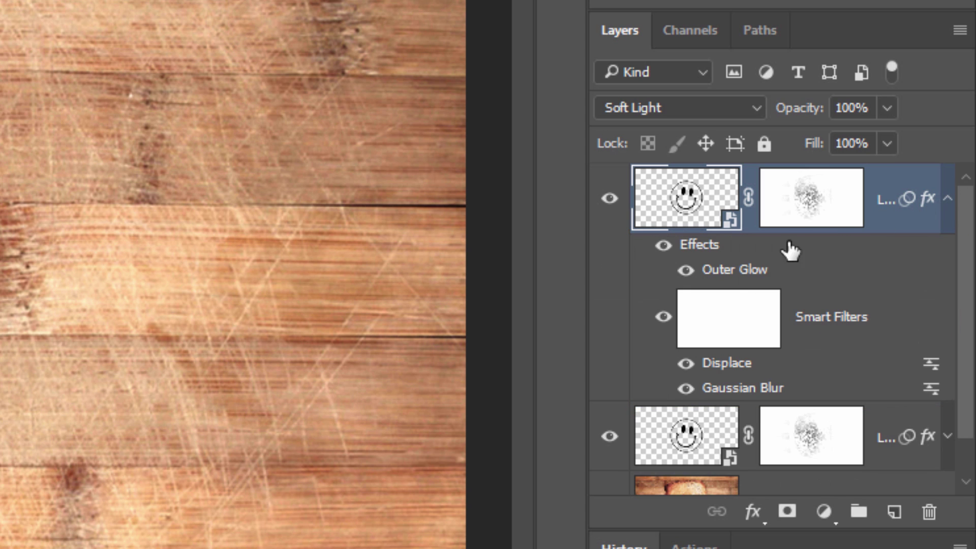
Change the Outer Glow to Linear Burn, 20% opacity, 30 px, and add Inner Glow.
double_click(735, 271)
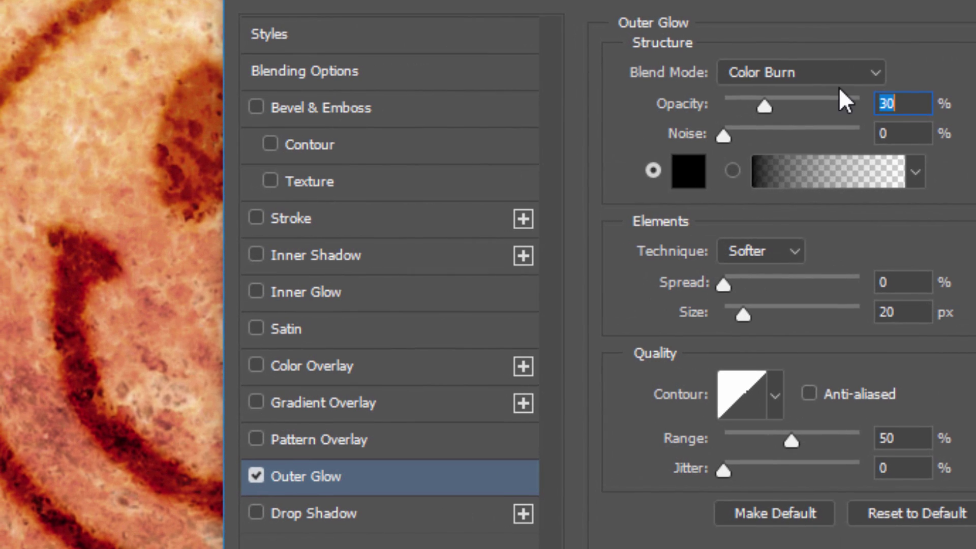
click(801, 74)
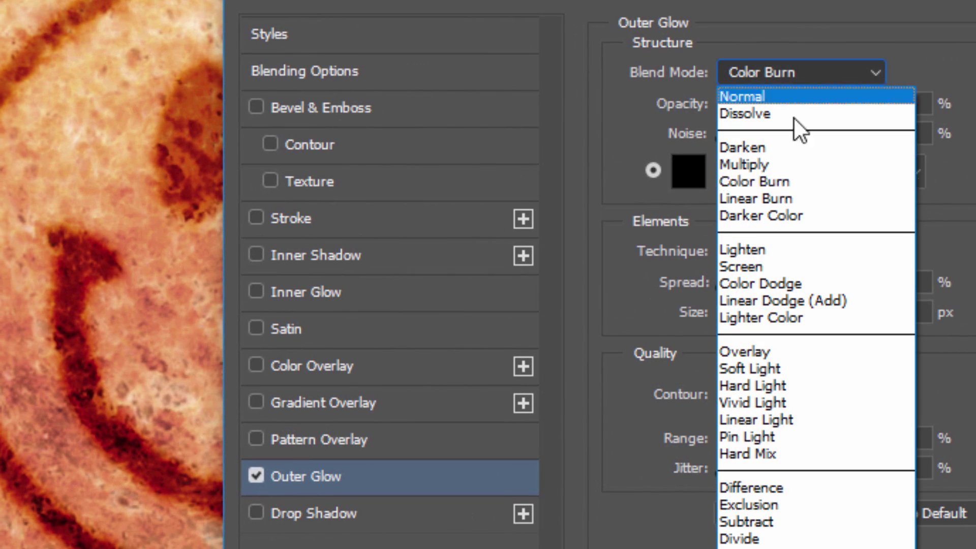
click(781, 197)
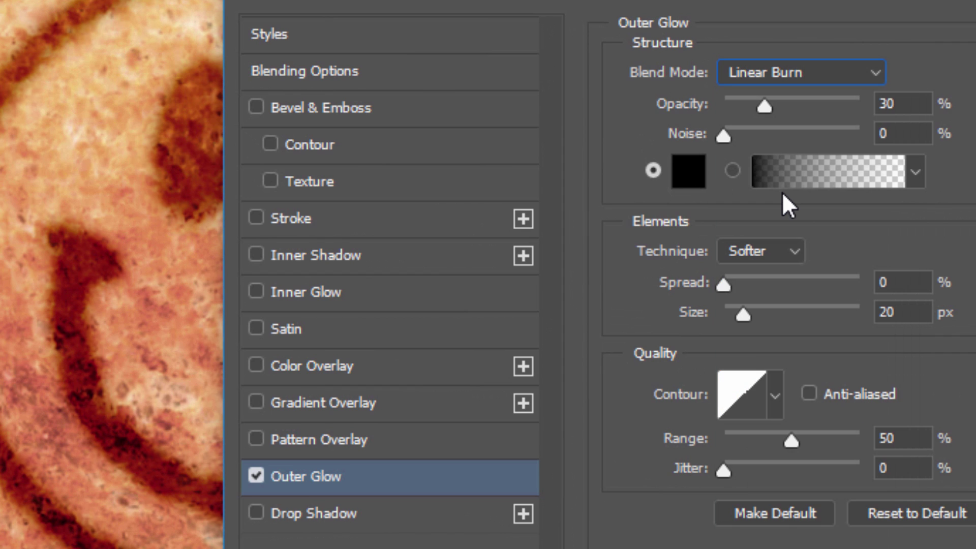
double_click(888, 103)
text(20)
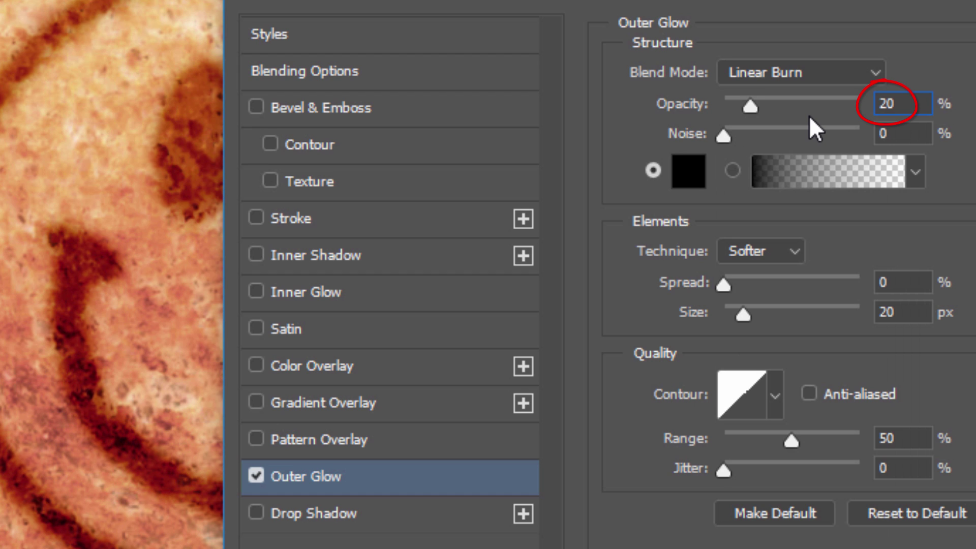
double_click(884, 312)
text(30)
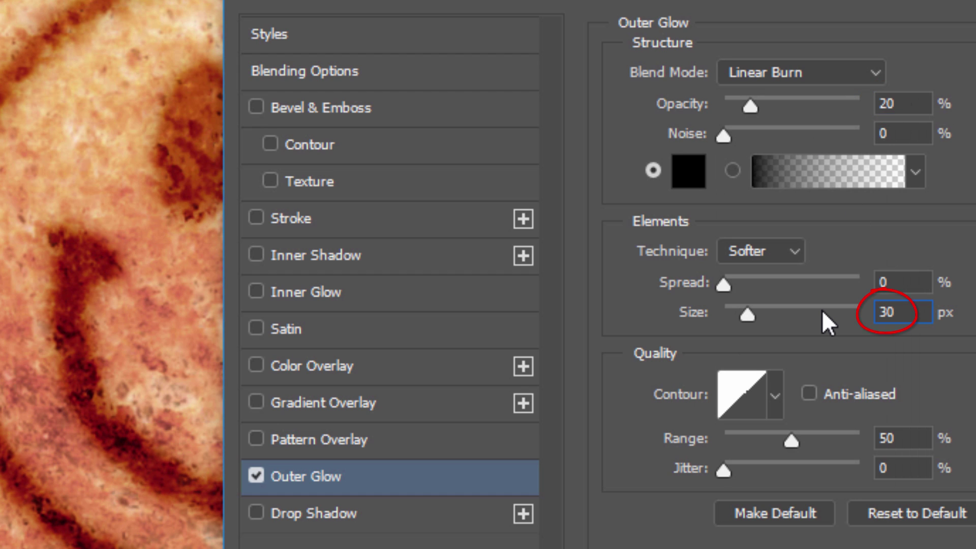
click(387, 294)
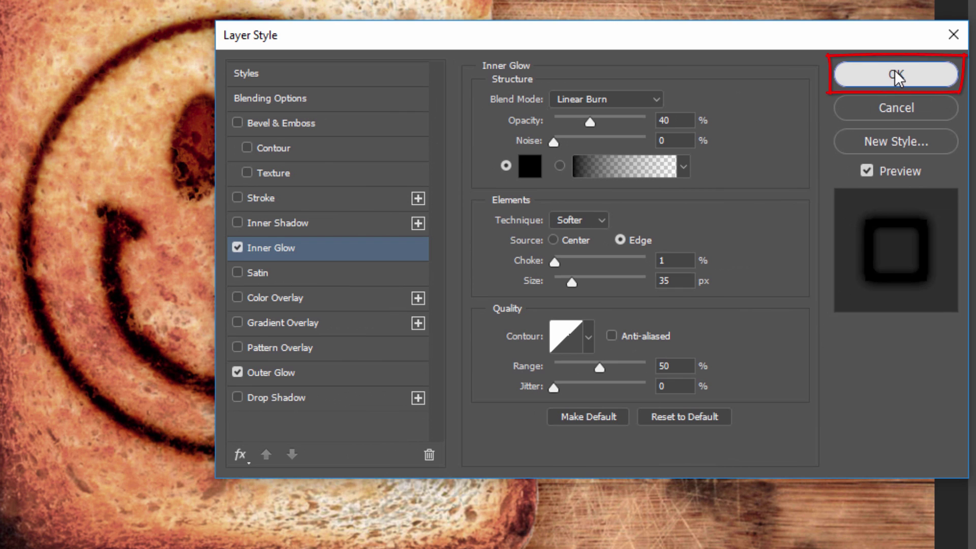
click(897, 76)
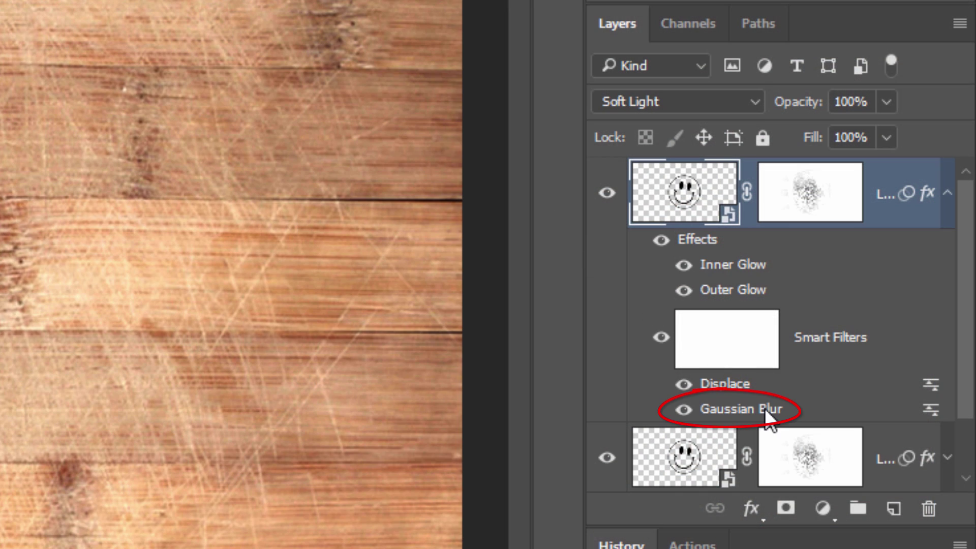
Reopen the Gaussian Blur smart filter past the preview warning to set a 7 px radius.
double_click(765, 408)
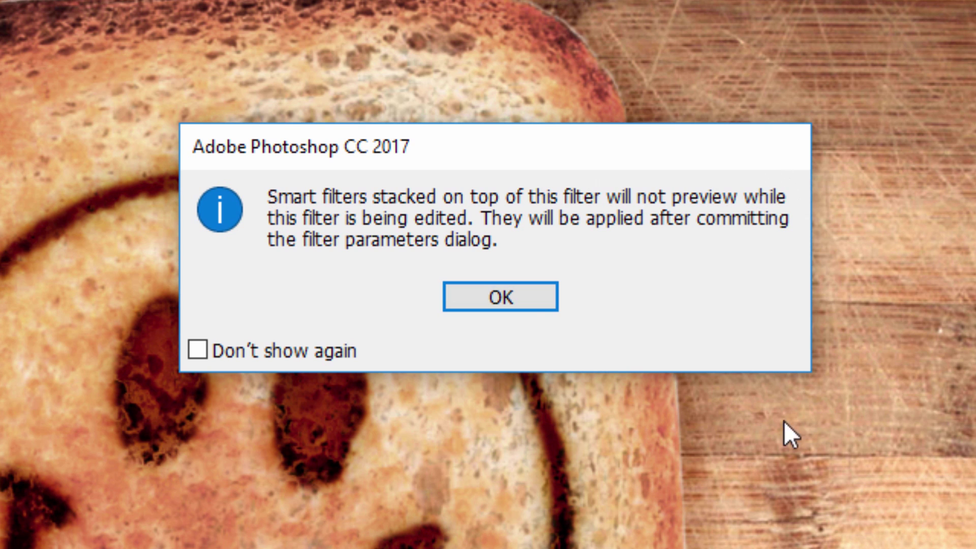
click(502, 297)
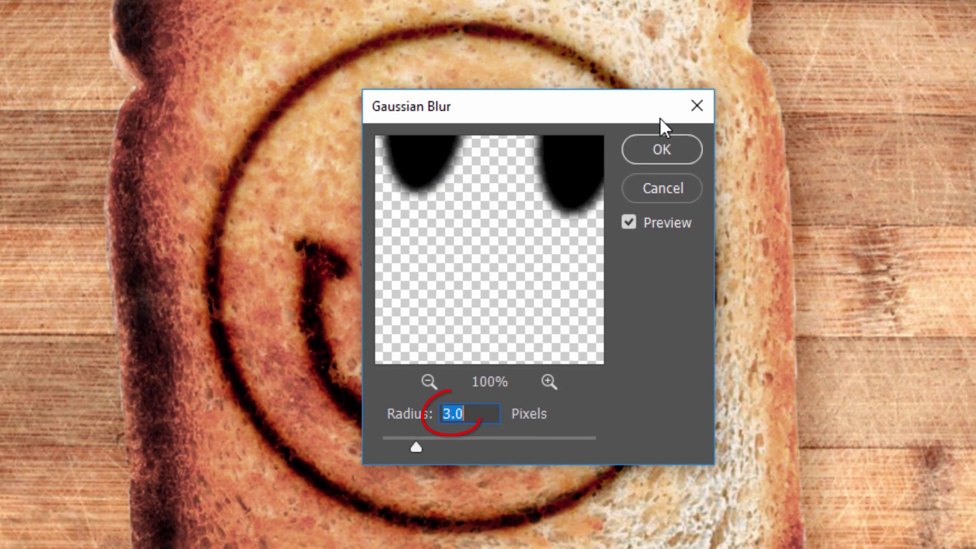
text(7)
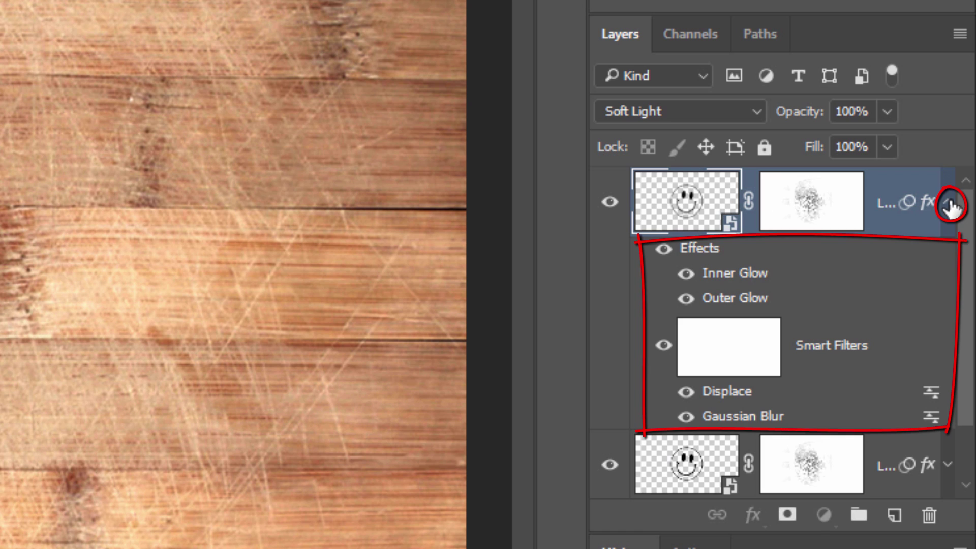
Collapse the smiley layer's effects, open its smart object contents, and hide Layer 1 there.
click(949, 204)
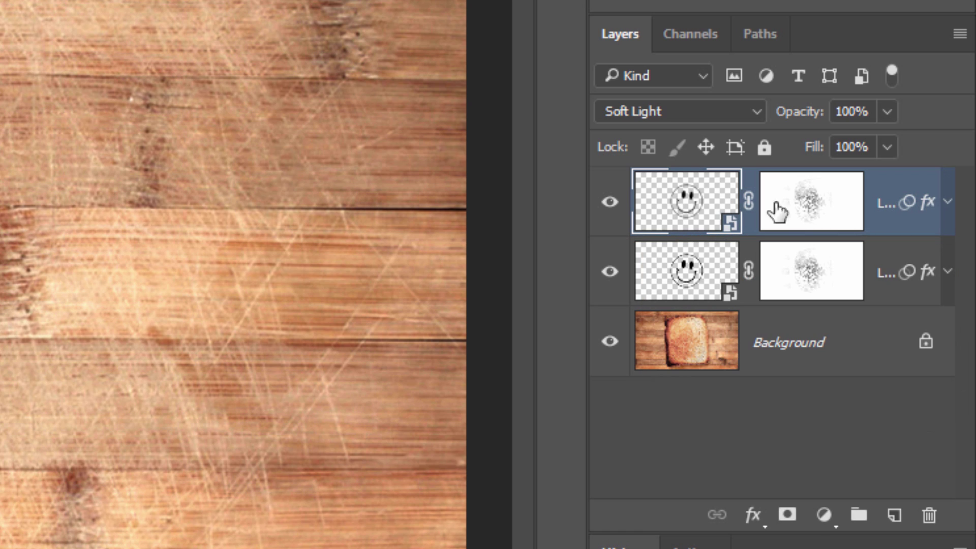
double_click(686, 201)
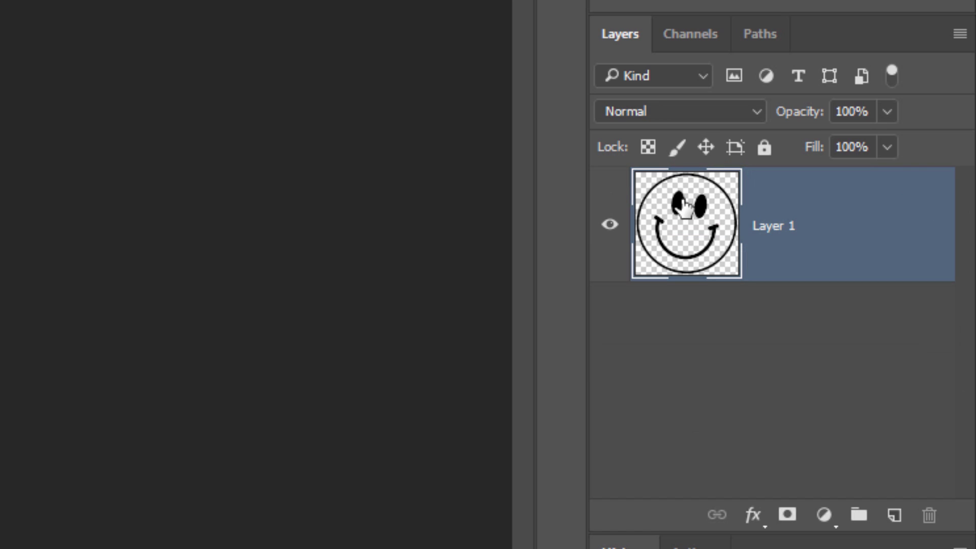
click(611, 224)
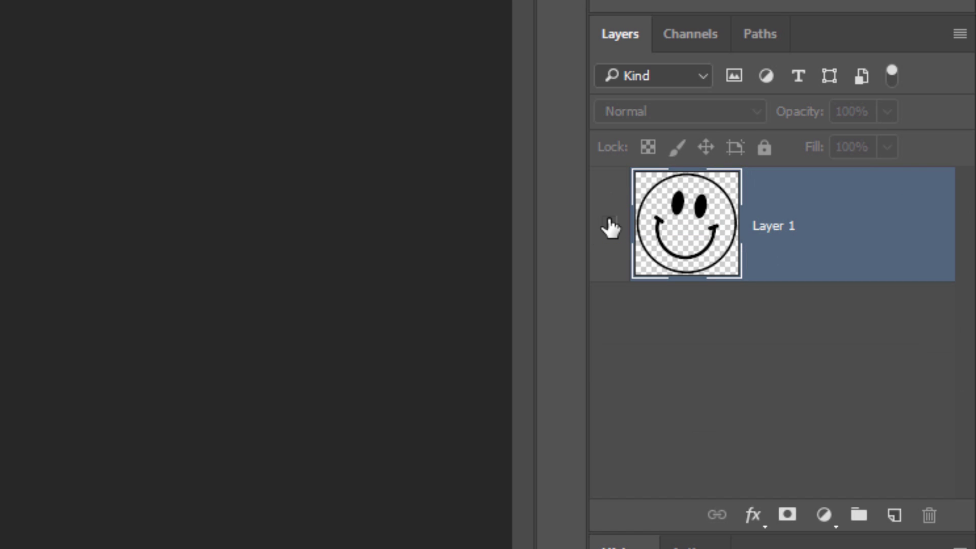
Set up the Type tool with the Cafeta font and a 100 pt size.
key(t)
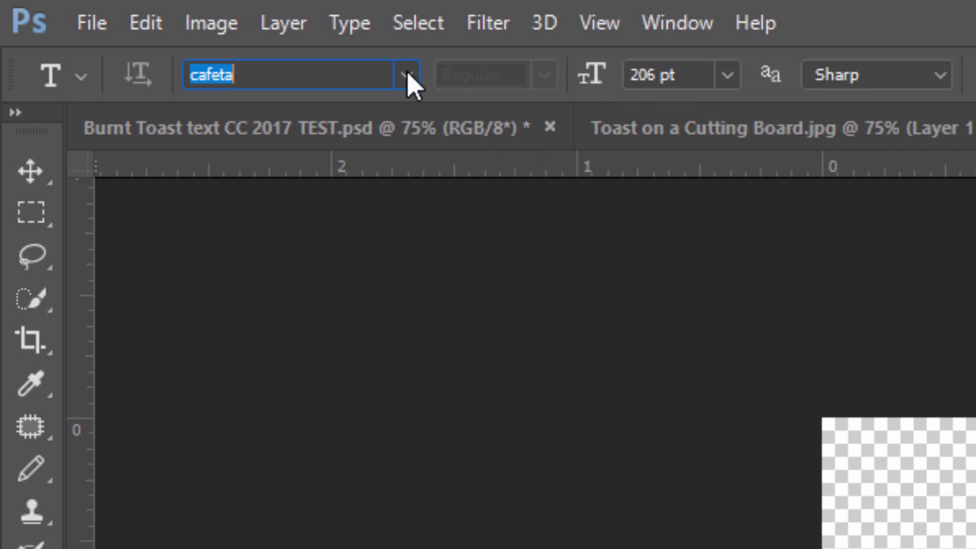
click(407, 73)
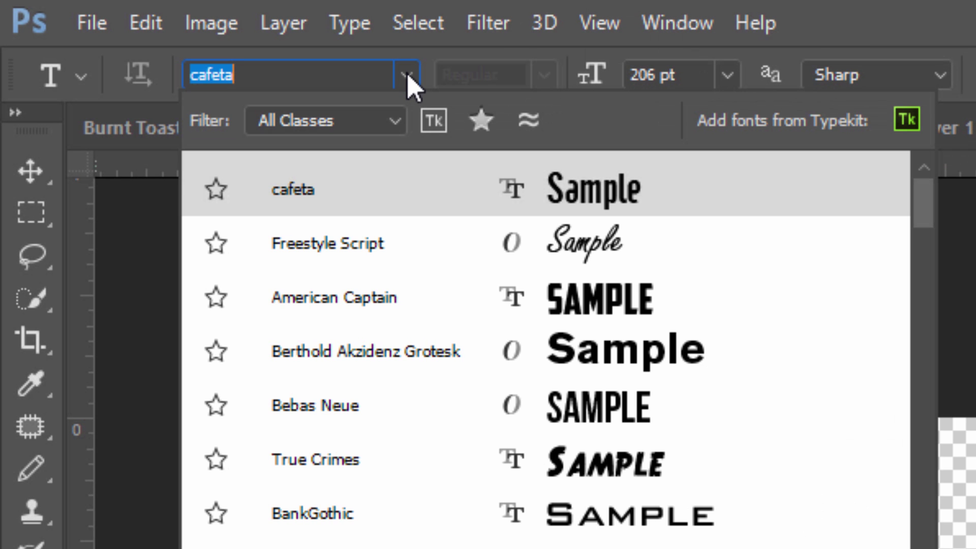
click(400, 192)
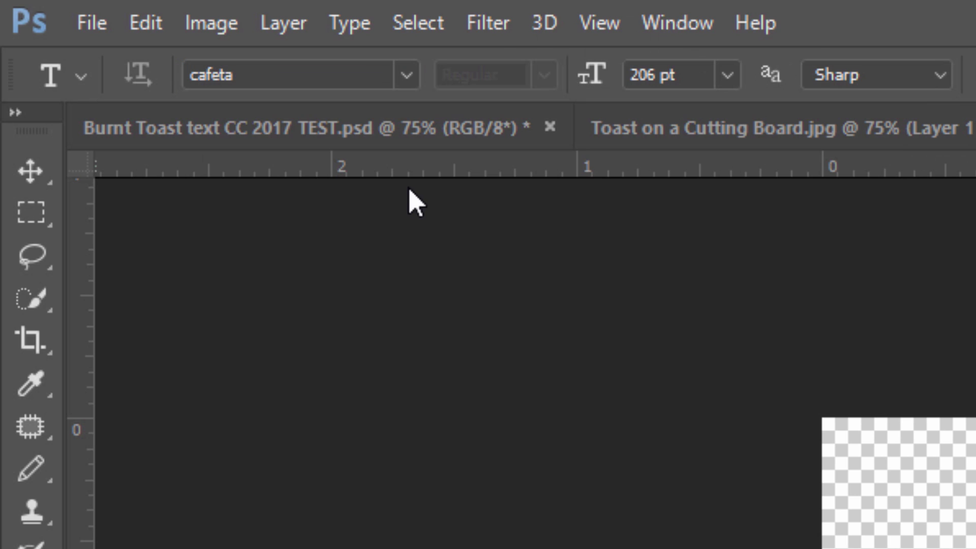
click(664, 74)
text(100pt)
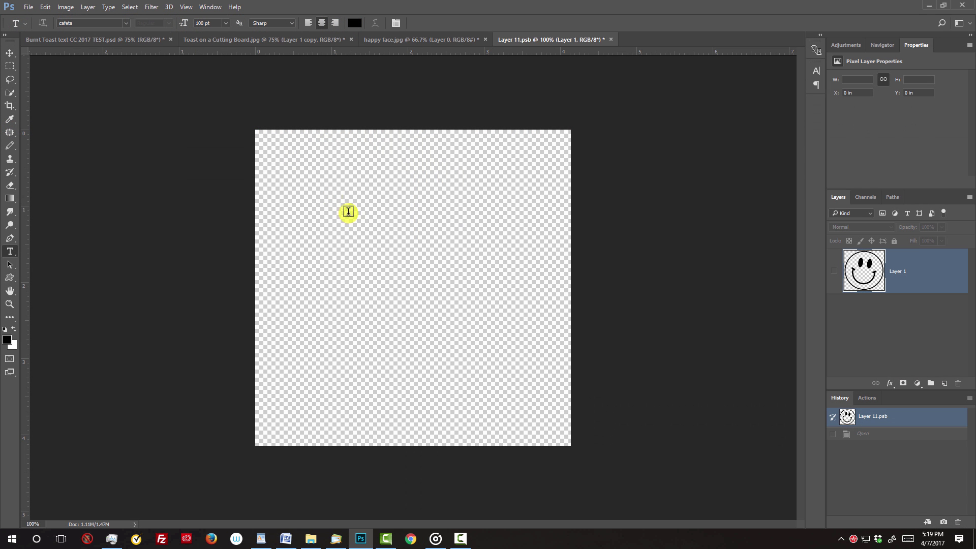
Type 'Butter' and 'me up!' on two lines near the canvas centre.
click(408, 283)
text(B)
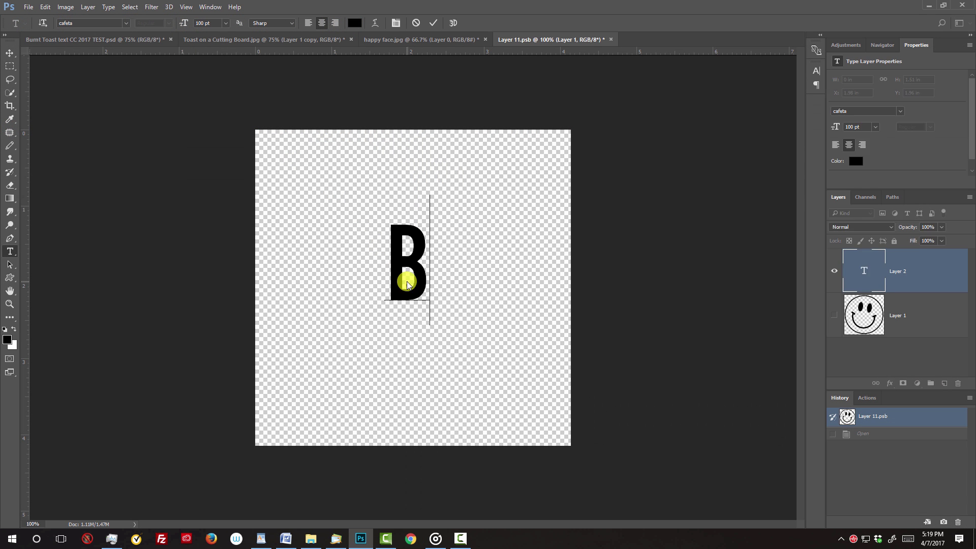
text(utter)
key(Return)
text(me up!)
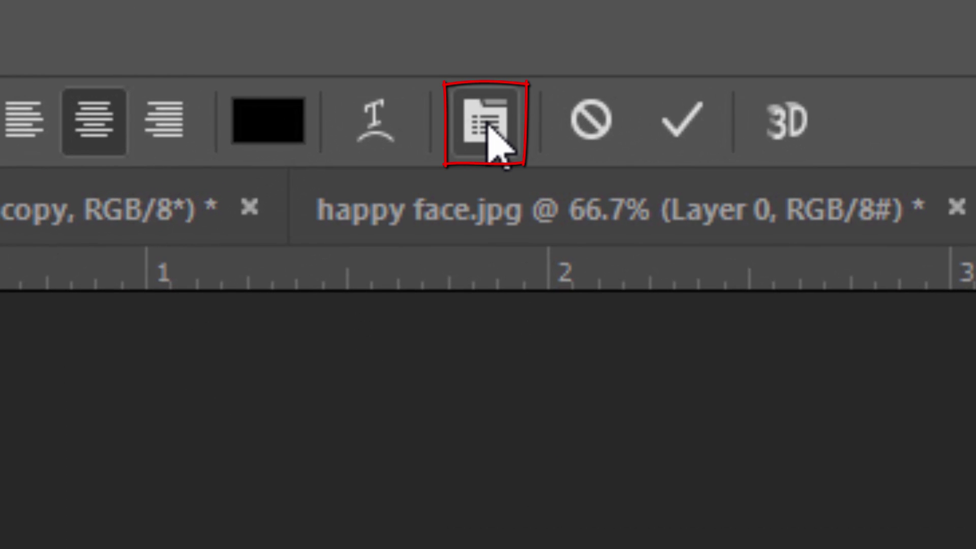
click(488, 125)
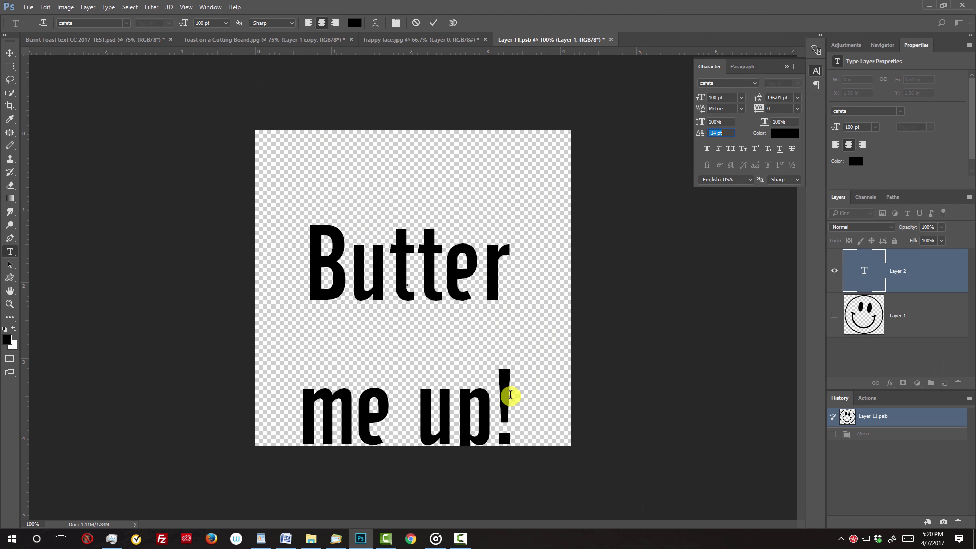
Raise the 'me up!' line with a 48 pt baseline shift and reposition the text.
double_click(508, 399)
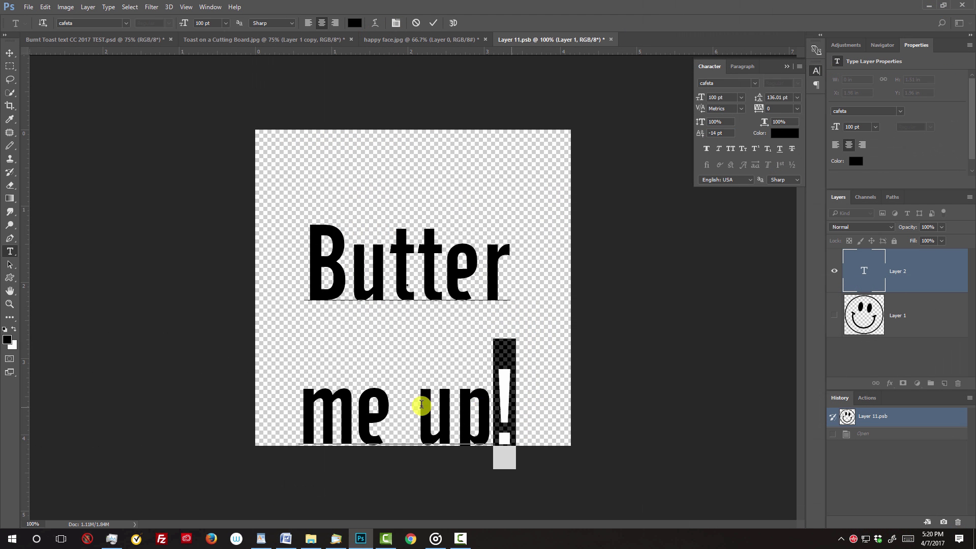
drag(391, 402, 224, 397)
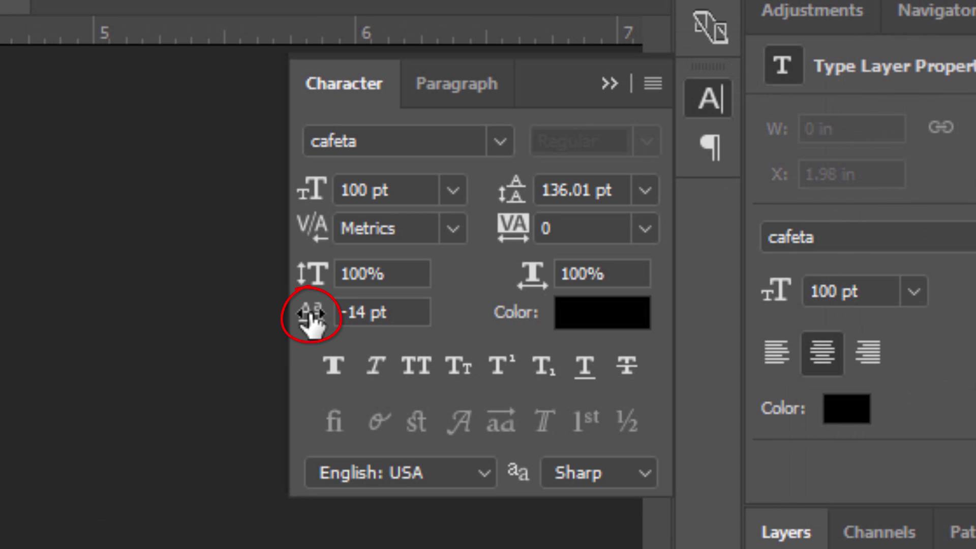
drag(309, 317, 420, 315)
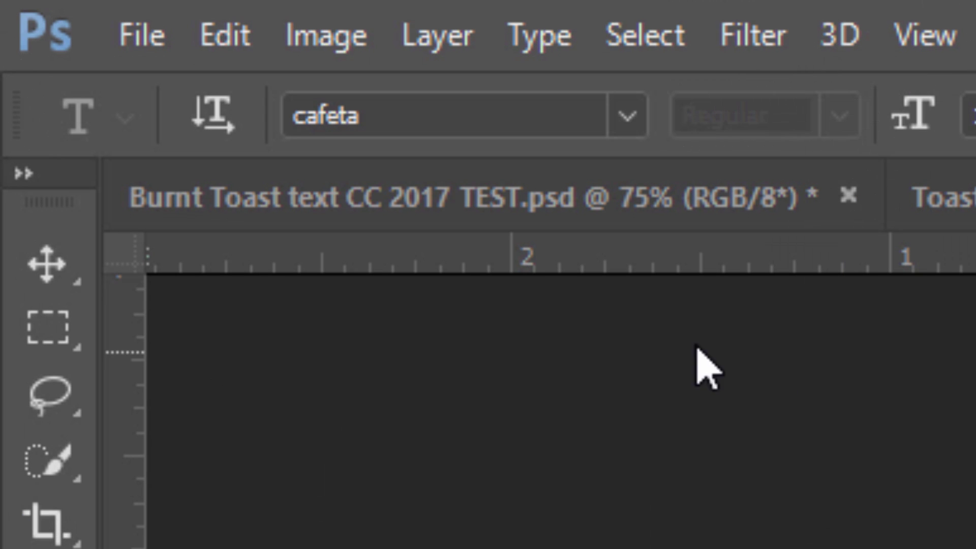
click(10, 52)
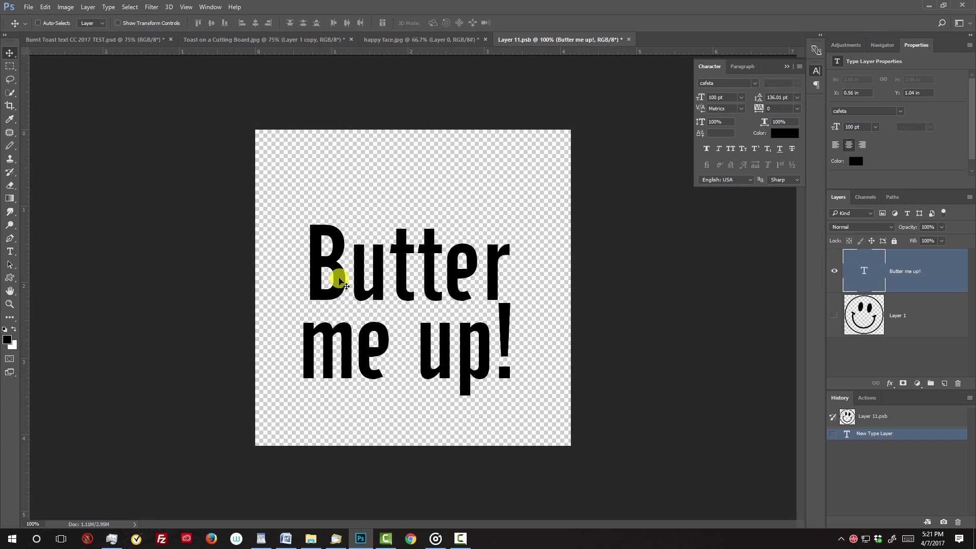
mouse_move(372, 286)
mouse_down()
mouse_move(381, 274)
mouse_move(385, 283)
mouse_up()
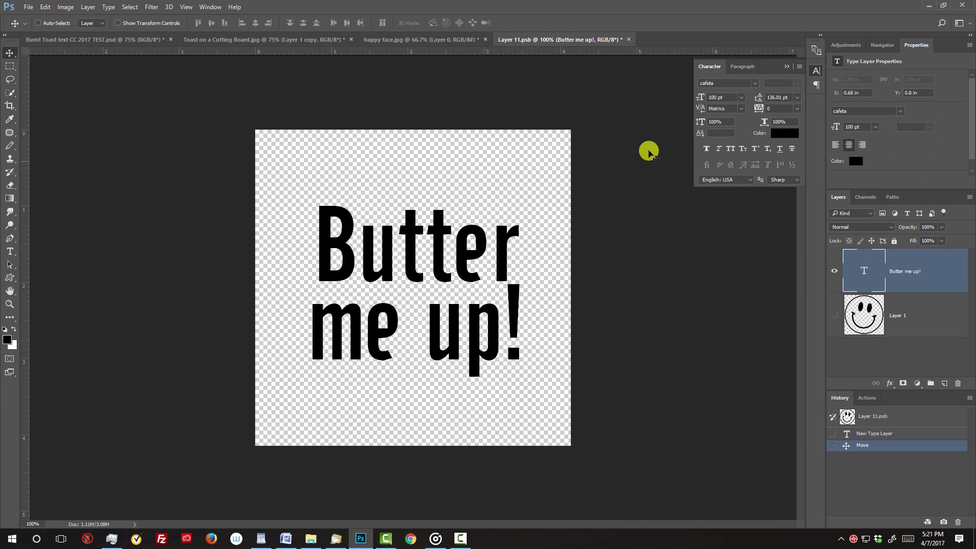
Save and close Layer 11.psb, then select both text smart object layers together.
click(793, 61)
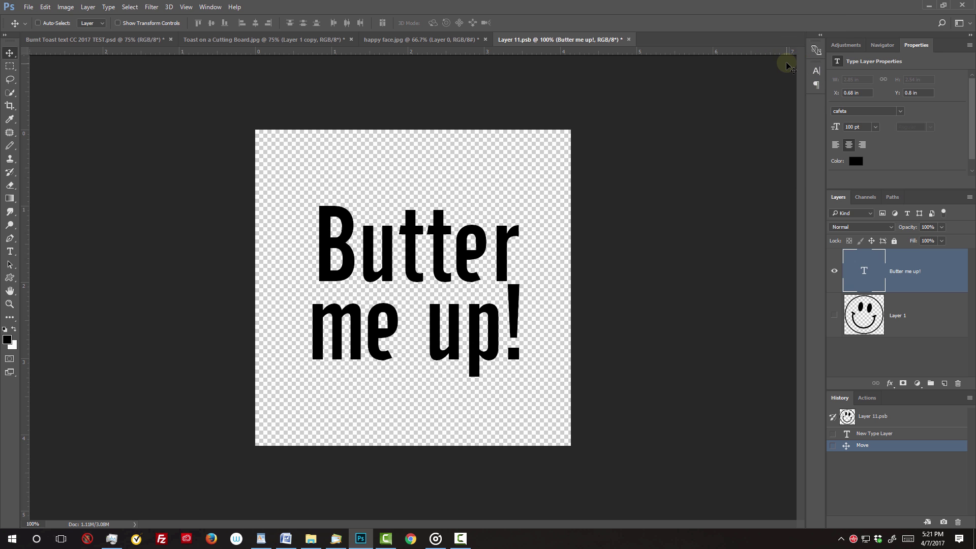
click(630, 39)
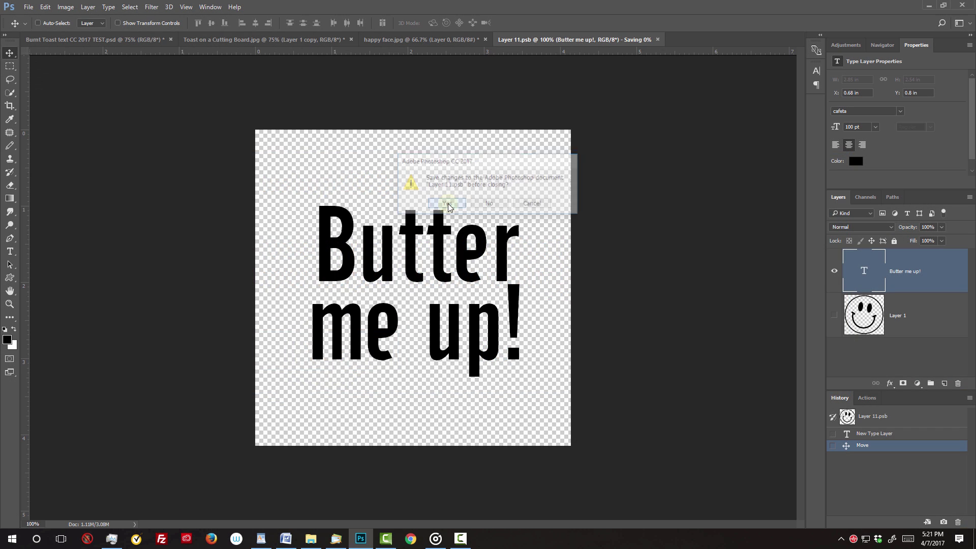
click(449, 205)
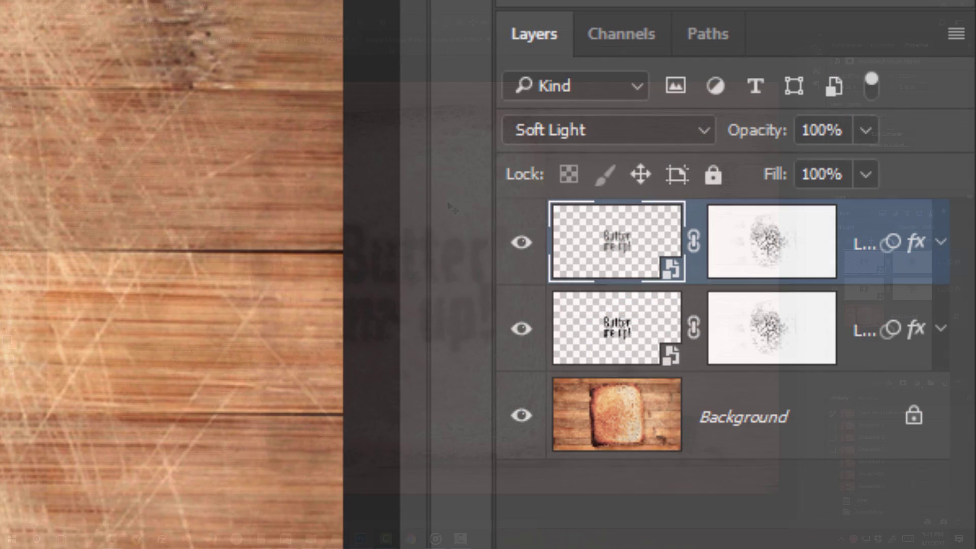
shift+click(865, 293)
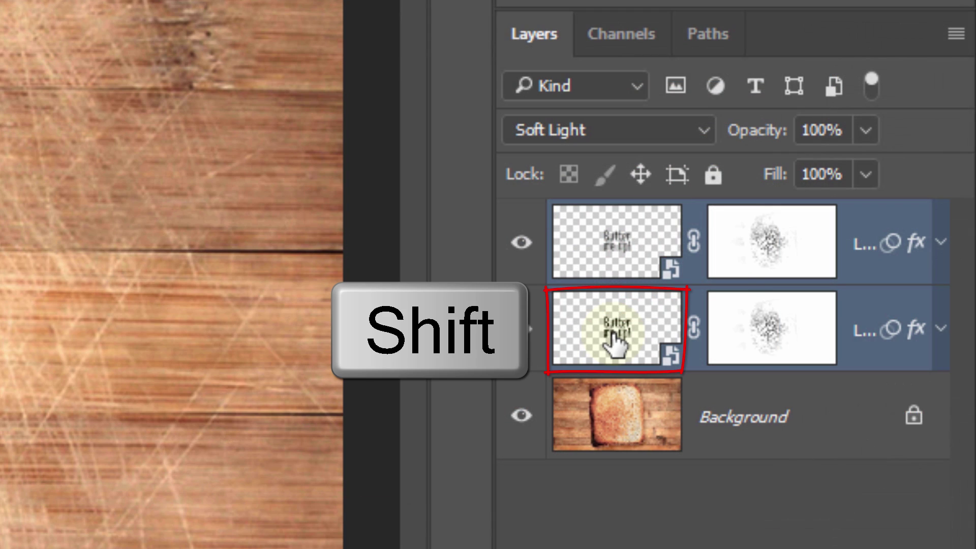